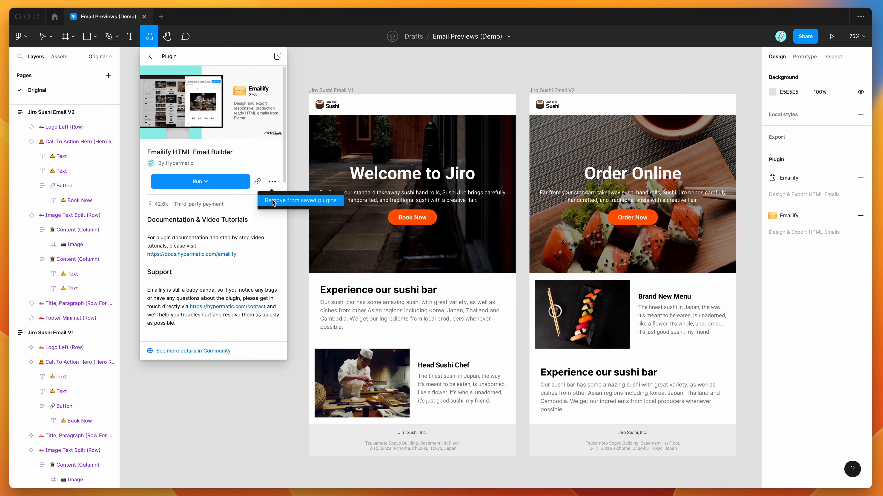
- Close the plugin details and run Emailify HTML Email Builder from the saved plugins
click(253, 155)
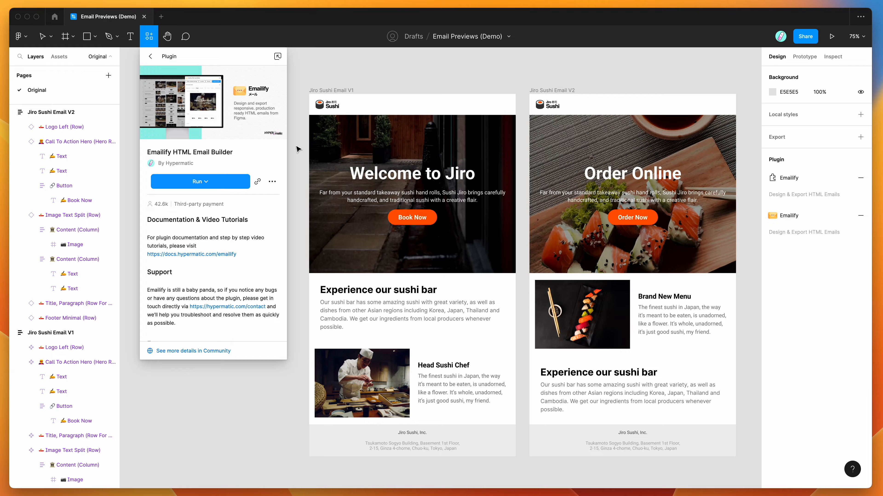
click(298, 125)
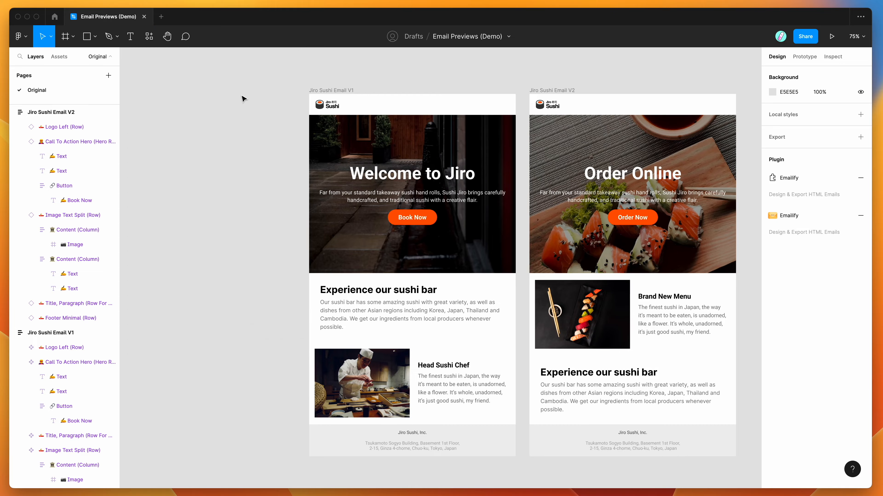
right_click(243, 98)
mouse_move(279, 171)
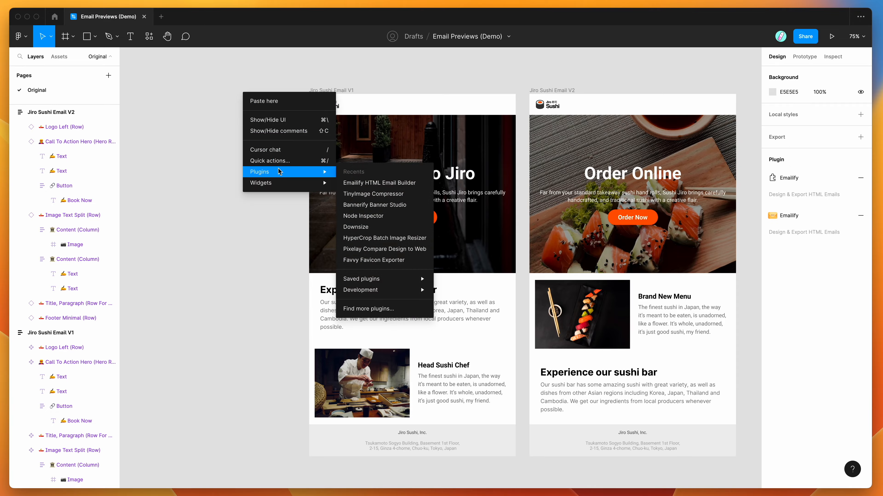
mouse_move(388, 280)
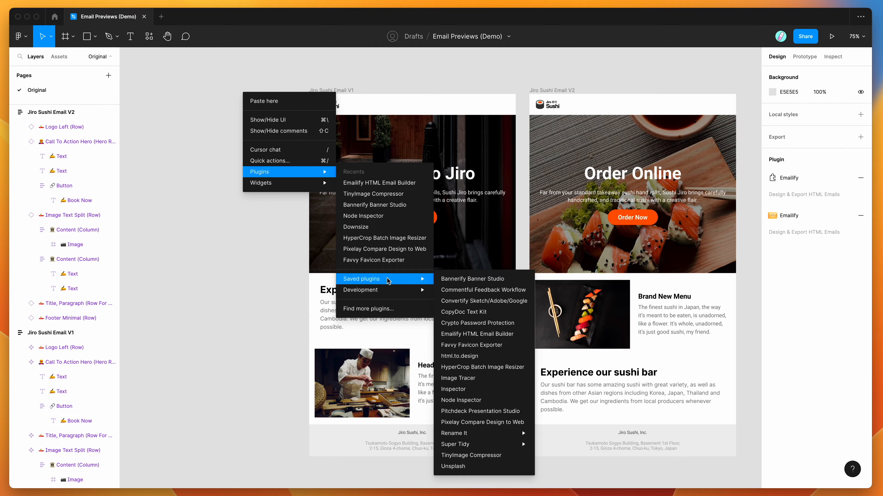
click(483, 335)
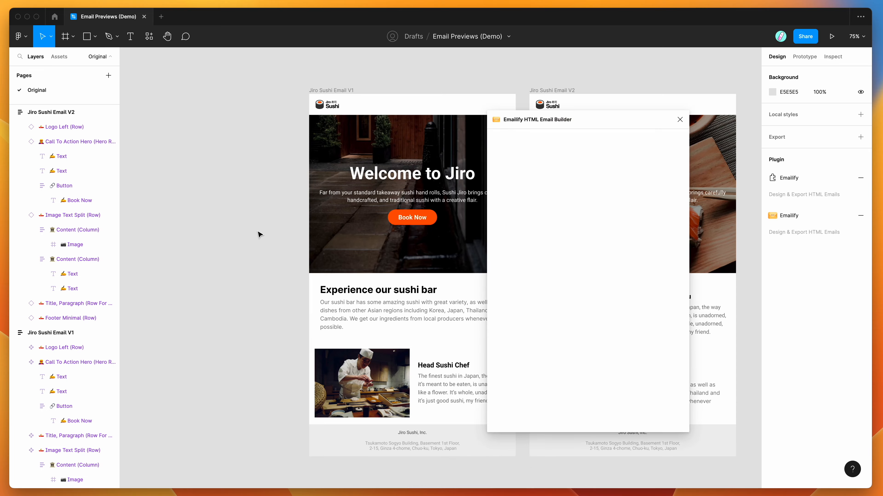
- Move the Emailify plugin window beside the two Jiro Sushi email frames so both designs stay uncovered
drag(588, 121, 706, 121)
scroll(440, 144, right, 10)
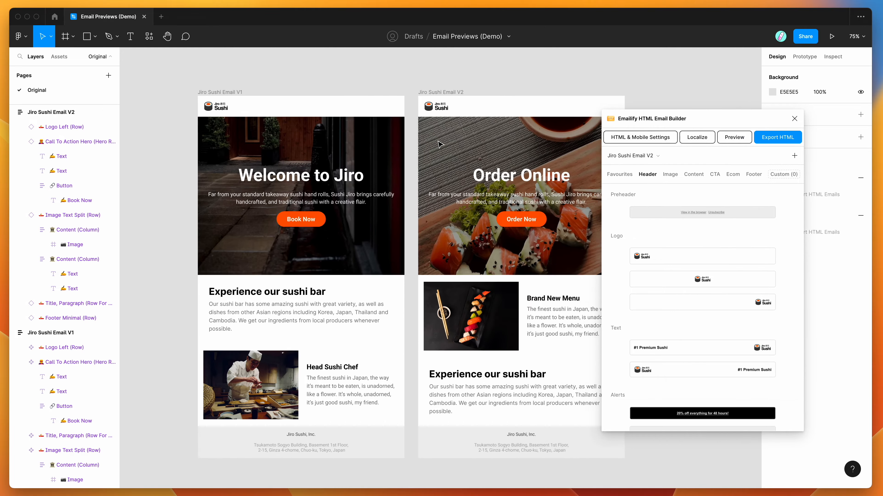
scroll(439, 143, right, 3)
scroll(440, 143, down, 2)
drag(677, 119, 647, 139)
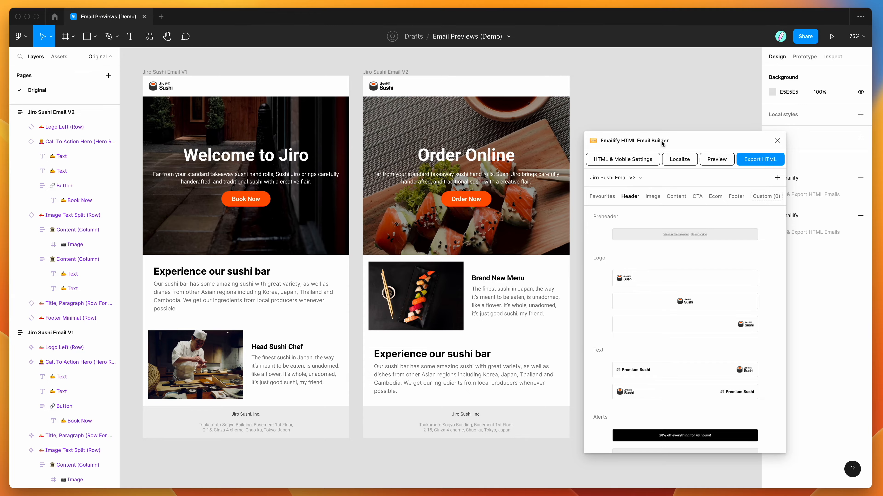
- Browse the plugin's Content components and the quick-add elements offered for the Jiro Sushi Email V2 frame
click(653, 200)
click(675, 197)
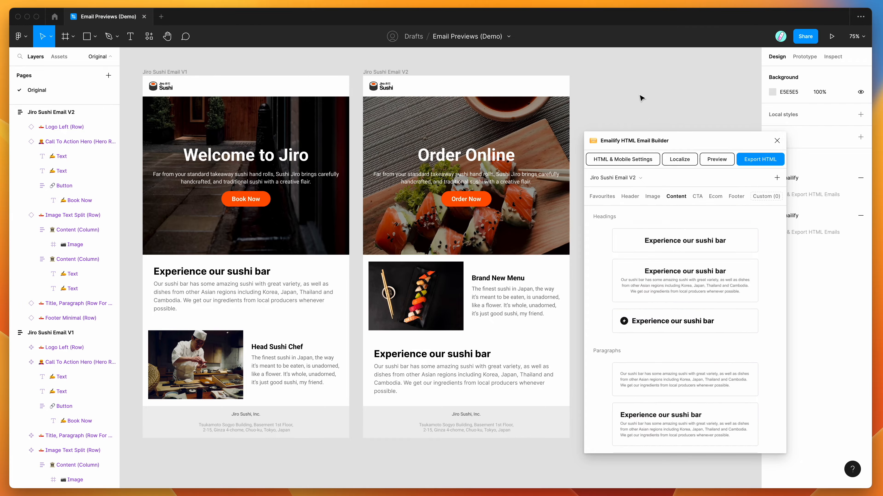
click(492, 82)
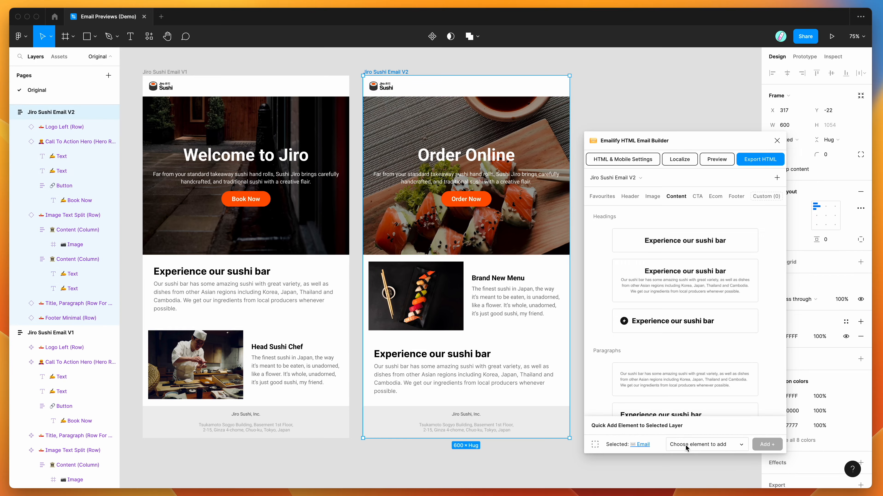
click(686, 449)
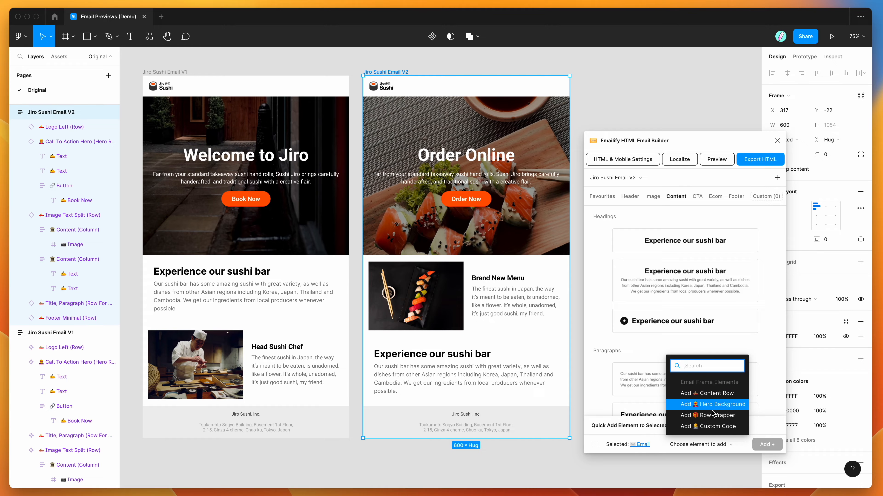
click(601, 325)
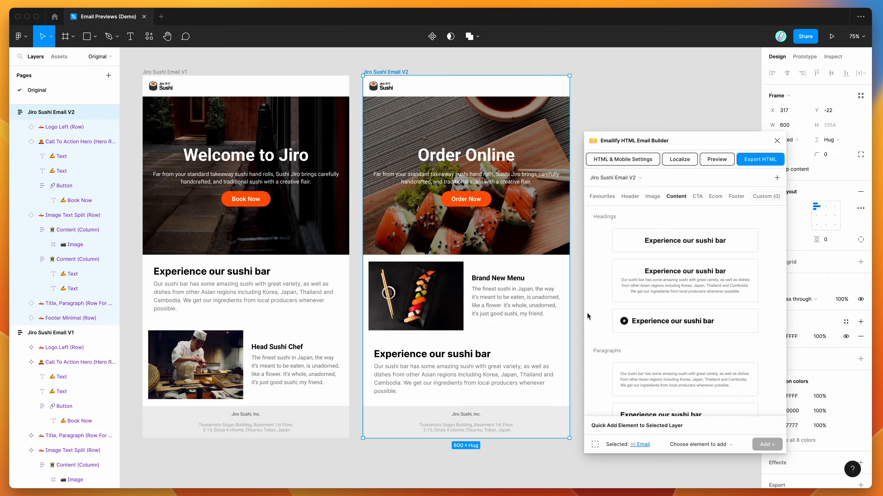
- Deselect the V2 frame and move the plugin window up beside the two email designs
drag(644, 146, 650, 152)
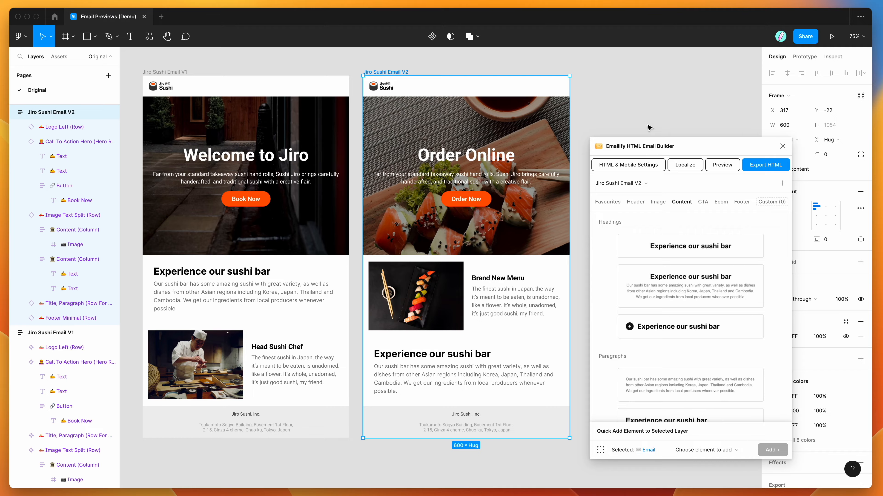
click(635, 104)
scroll(633, 103, left, 2)
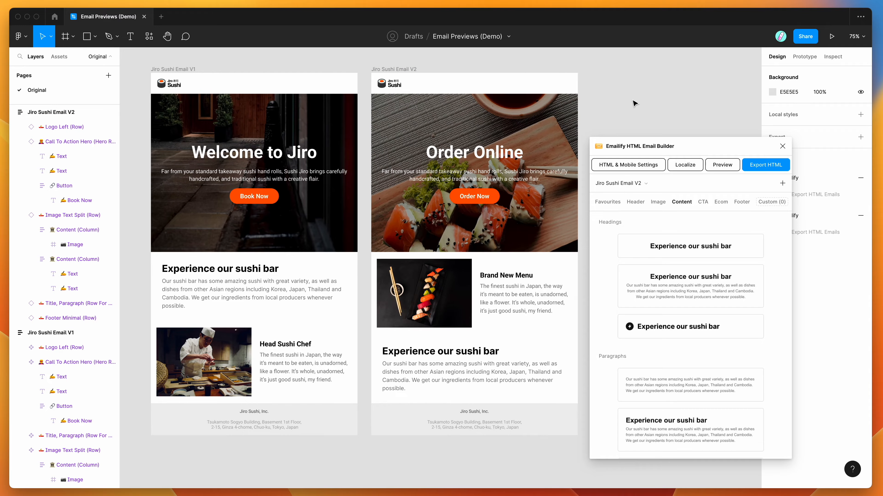
scroll(635, 104, right, 2)
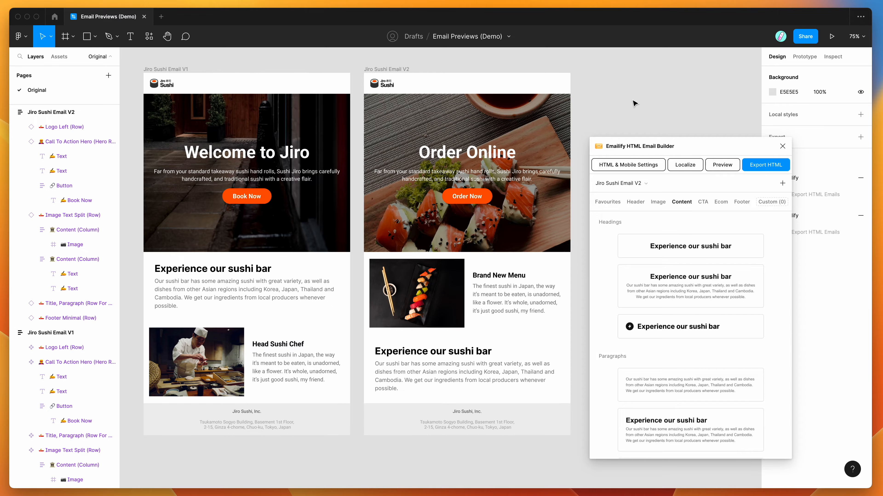
drag(644, 150, 645, 110)
scroll(638, 92, down, 1)
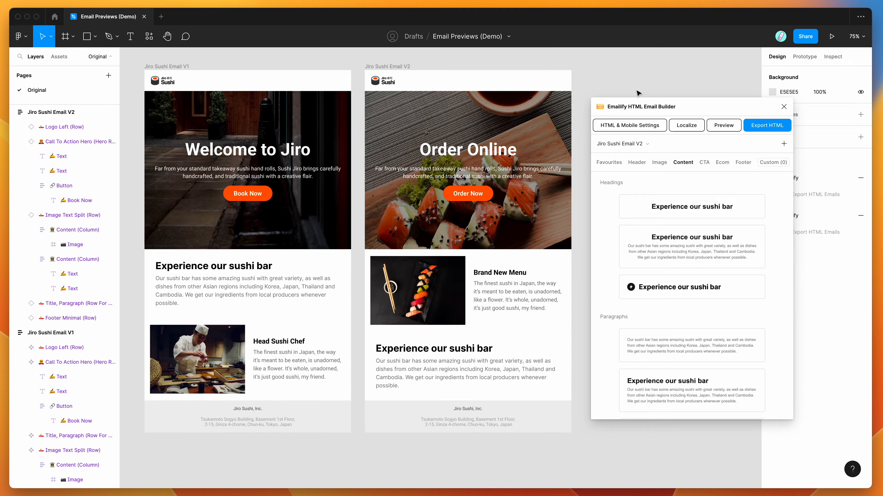
scroll(638, 92, right, 1)
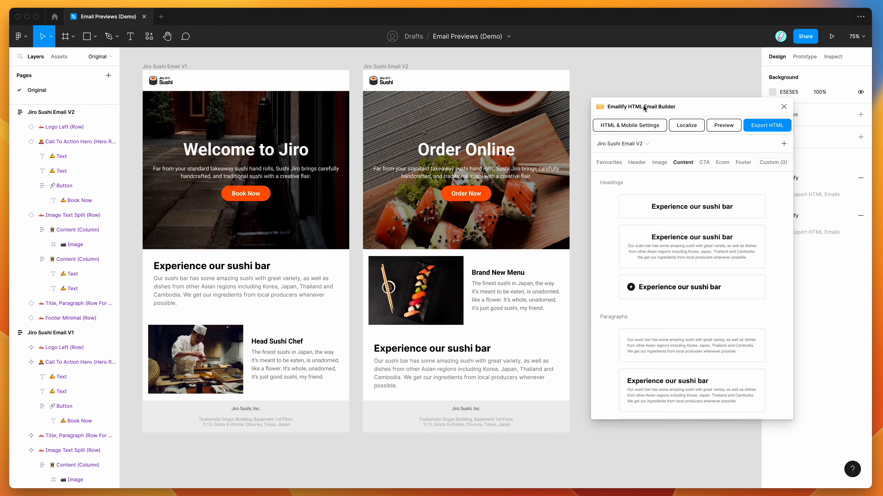
drag(643, 108, 644, 106)
- Make Jiro Sushi Email V1 the plugin's active email and generate its HTML preview
click(385, 66)
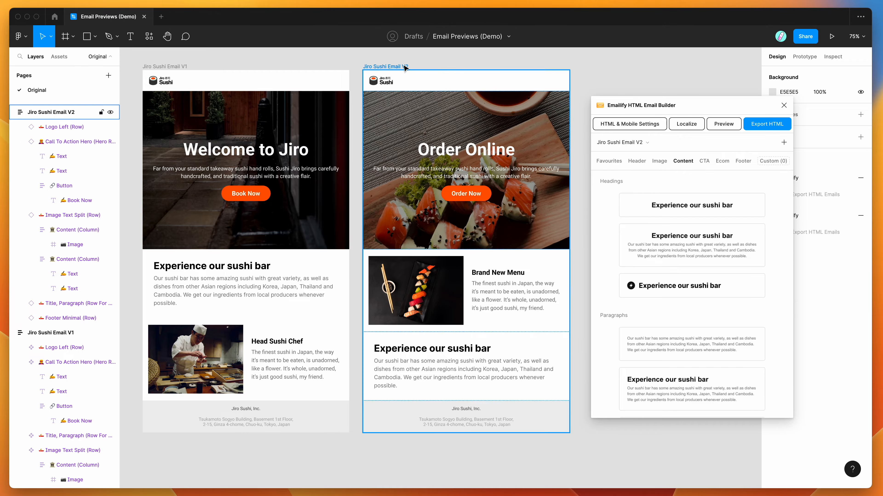
click(180, 69)
click(253, 68)
drag(673, 105, 627, 69)
scroll(443, 249, up, 2)
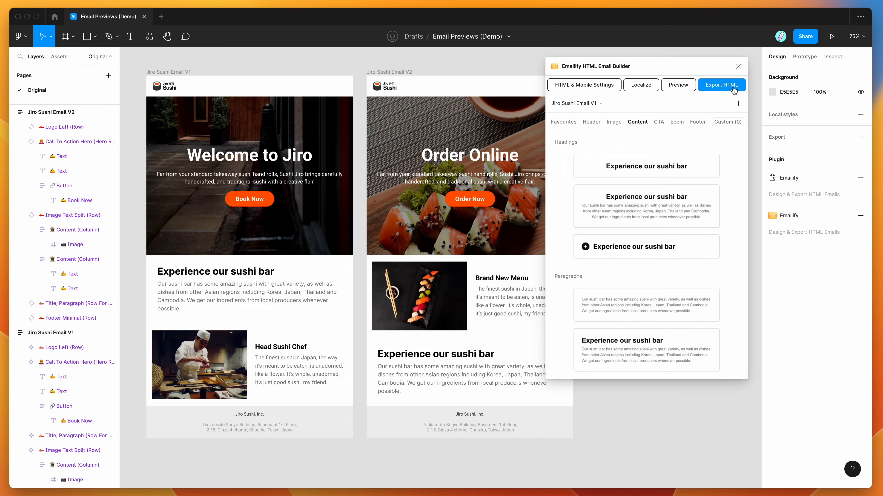
click(678, 85)
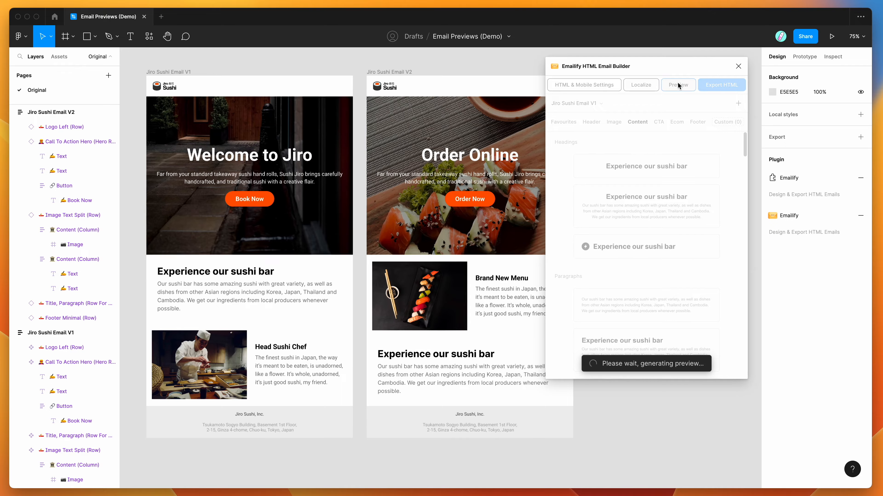
drag(640, 67, 600, 73)
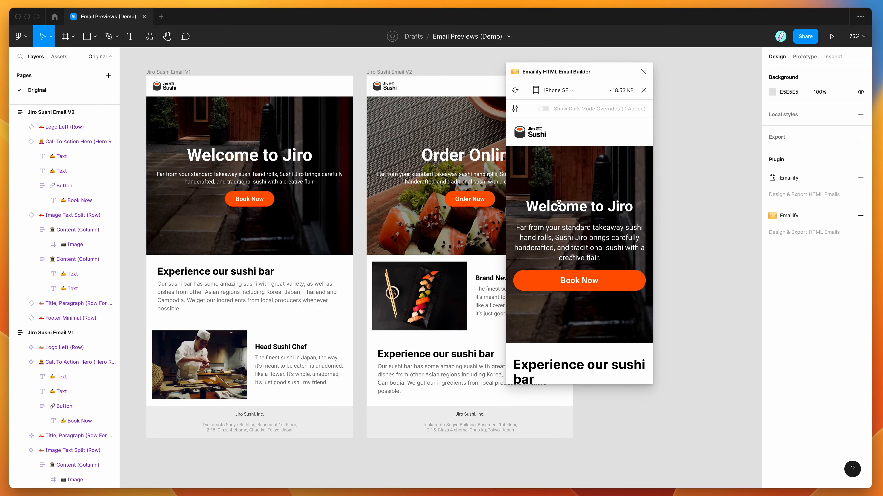
- Examine the iPhone SE preview of Jiro Sushi Email V1 from the hero section down to the footer
drag(625, 260, 527, 204)
click(535, 236)
scroll(535, 235, down, 3)
scroll(535, 239, down, 3)
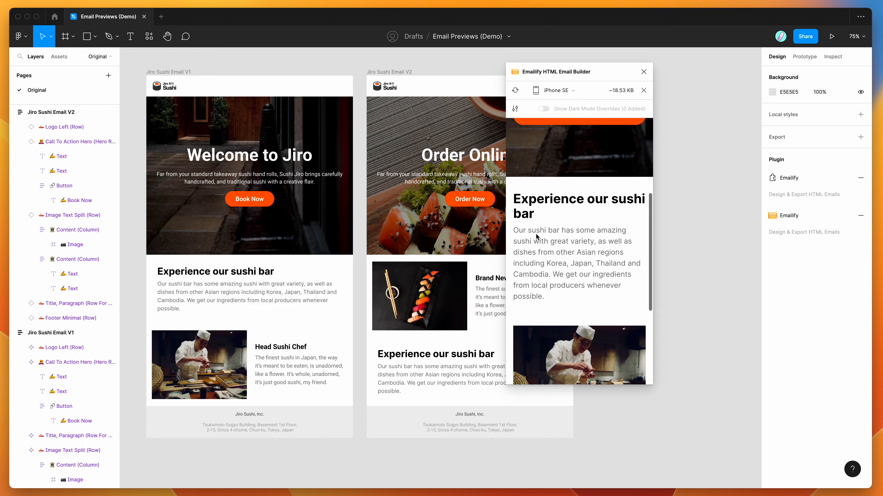
drag(514, 192, 540, 229)
scroll(537, 268, down, 2)
scroll(538, 268, down, 4)
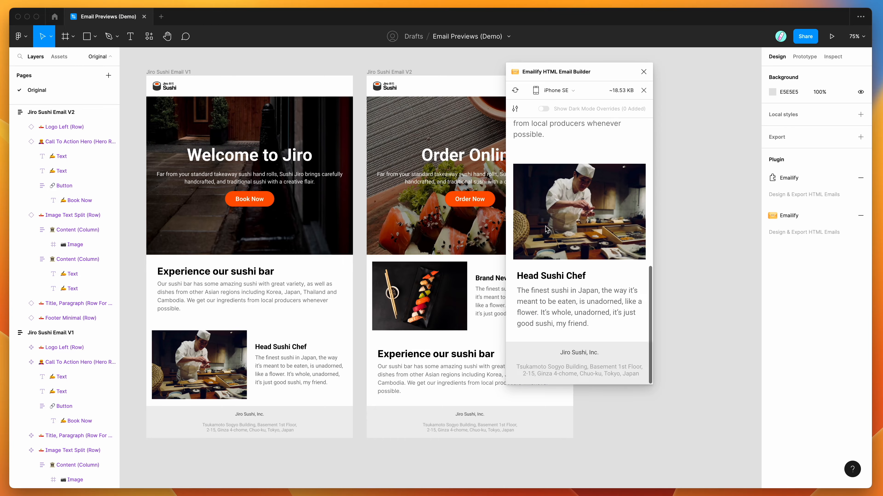
drag(596, 320, 523, 275)
scroll(535, 243, up, 10)
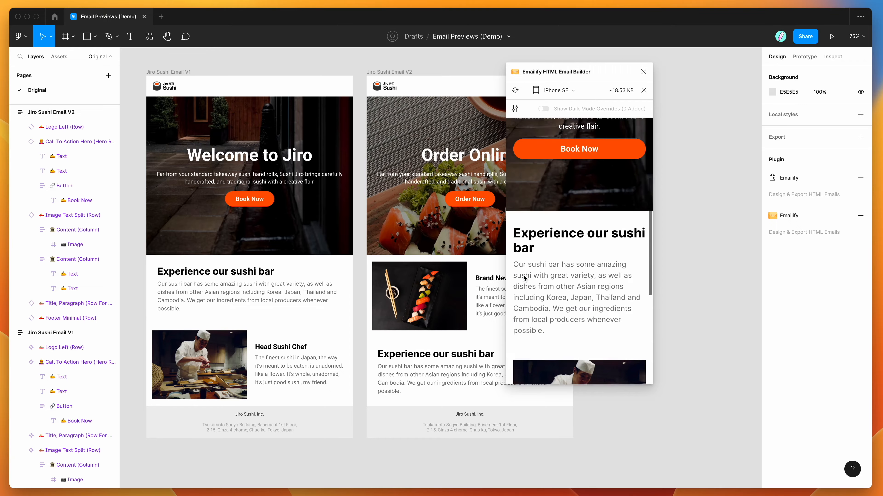
- Switch the email preview to Desktop and examine the layout of the whole email
click(555, 91)
click(565, 119)
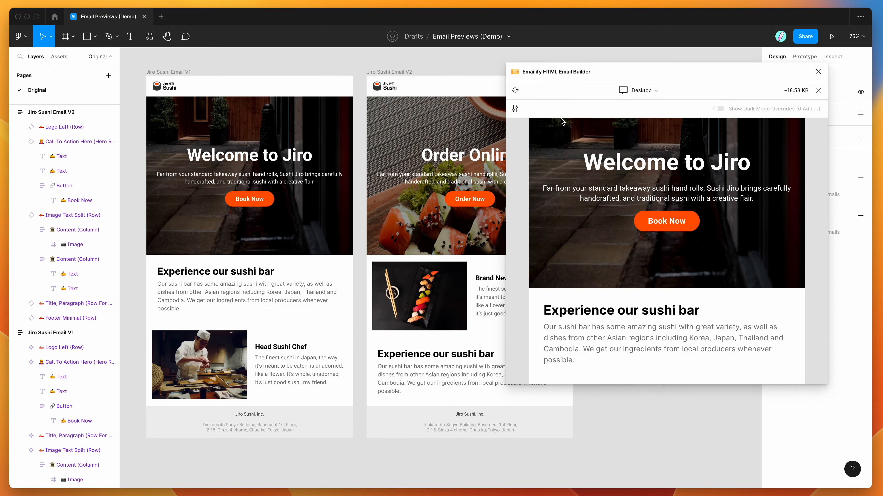
drag(566, 151, 754, 200)
scroll(542, 149, up, 2)
click(530, 144)
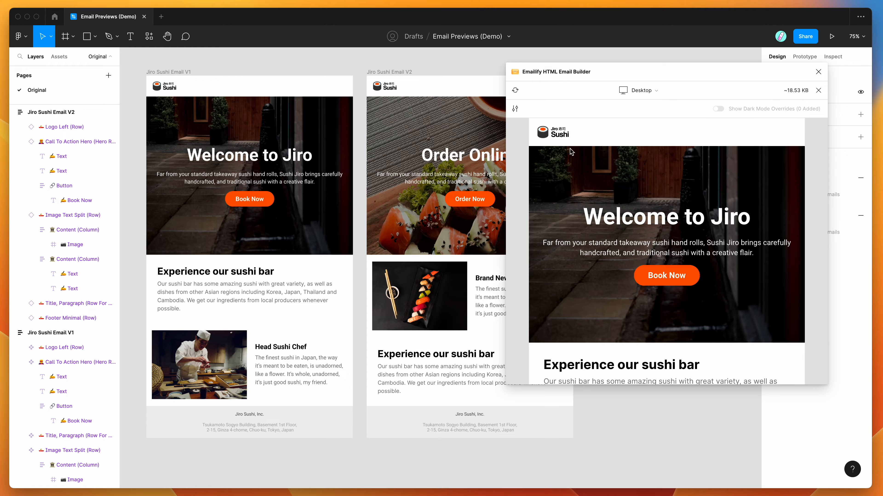
drag(582, 215, 697, 226)
click(727, 235)
scroll(754, 240, down, 6)
scroll(754, 240, up, 6)
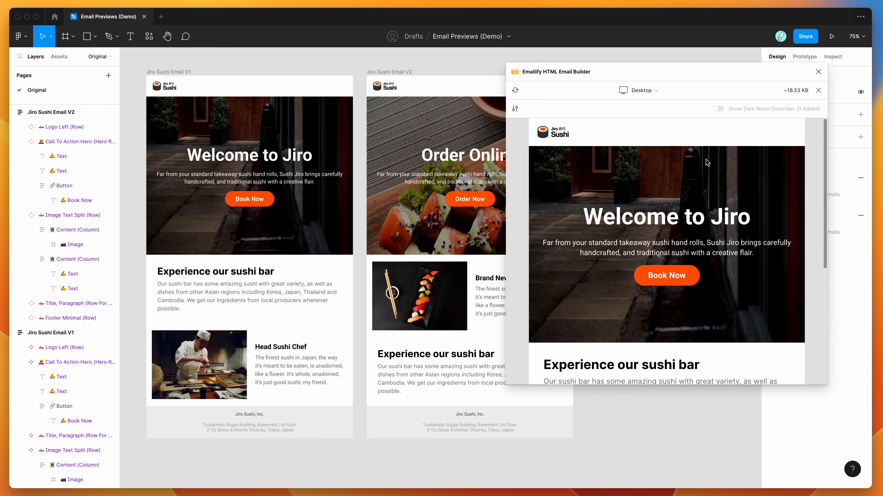
- Close the email preview and move the plugin window clear of the first email frame
drag(730, 66, 639, 72)
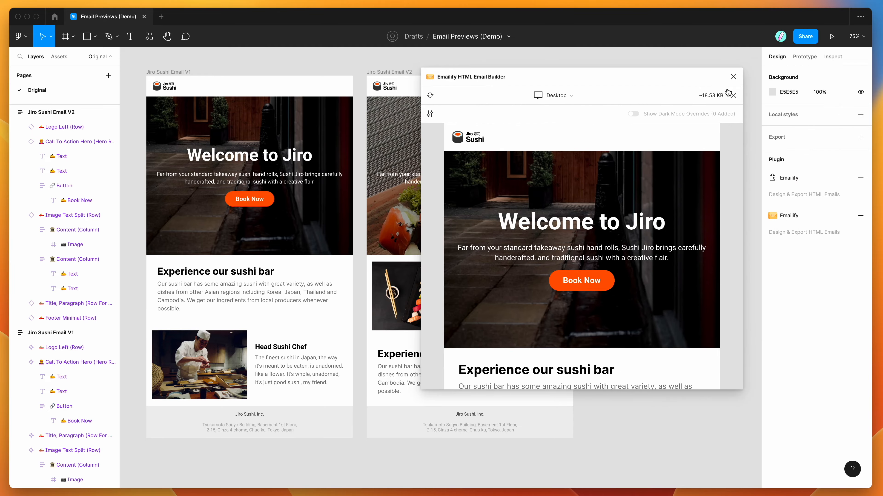
click(733, 97)
drag(558, 80, 667, 71)
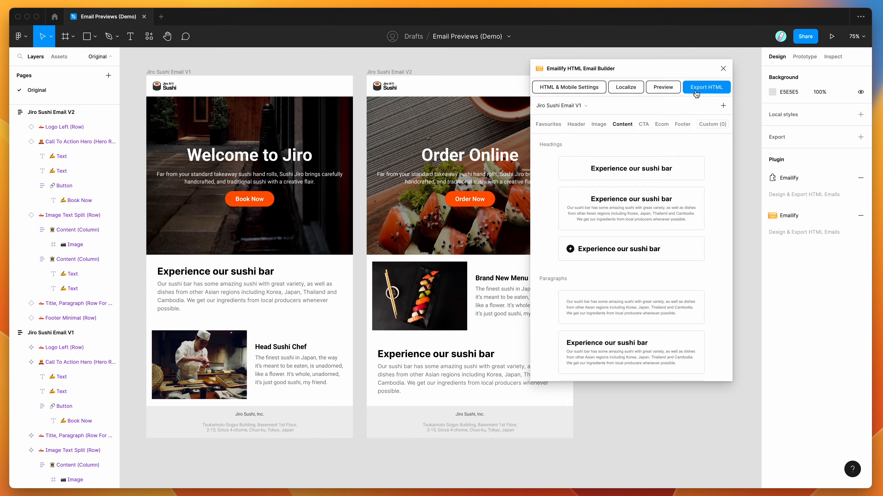
- Start the HTML email export and set its format to PDF Previews
click(707, 90)
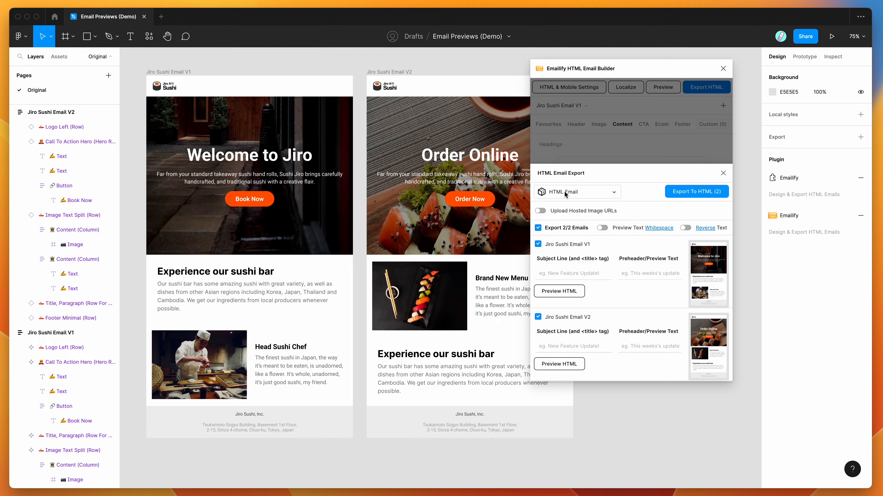
click(580, 192)
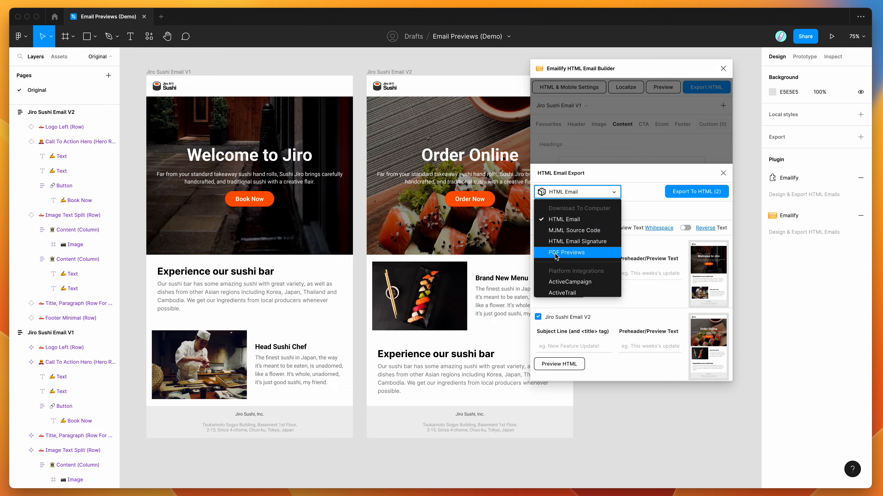
click(569, 256)
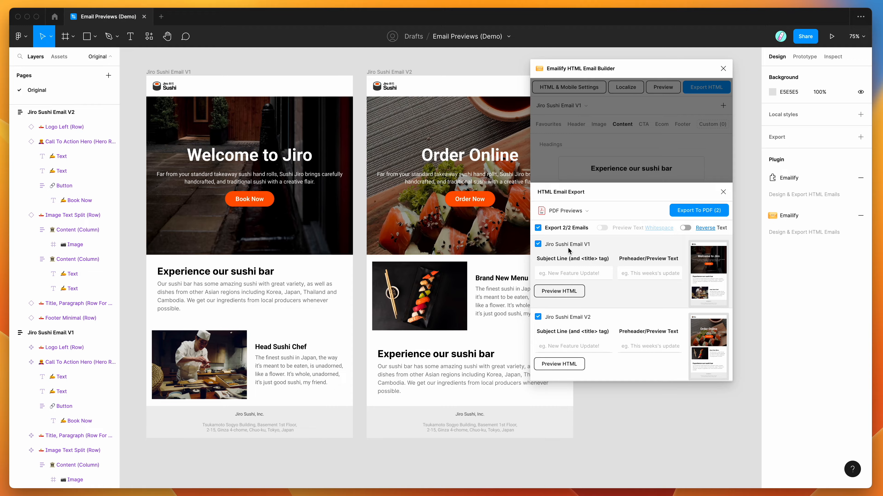
- Export both emails to PDF and save the resulting .zip file to the Desktop
click(682, 212)
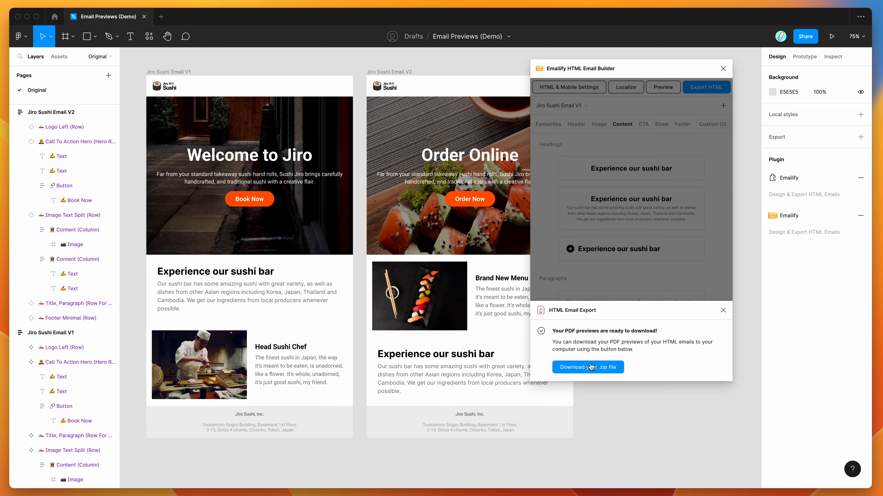
click(575, 369)
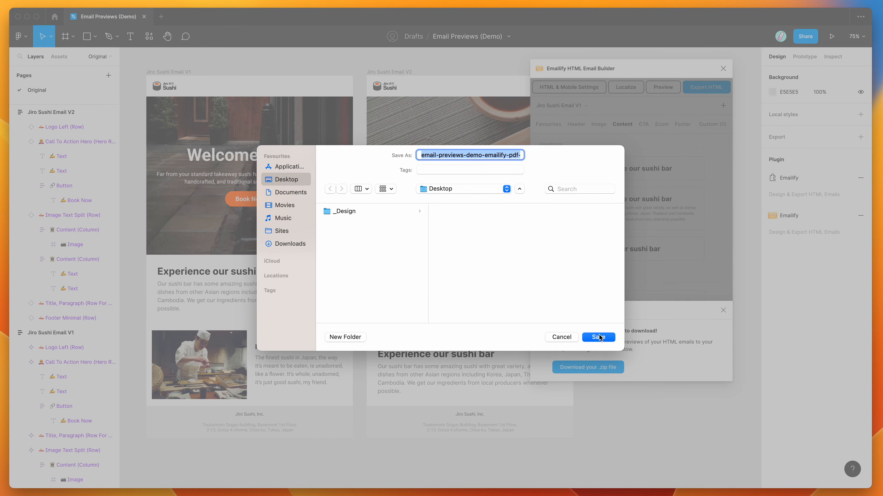
click(598, 336)
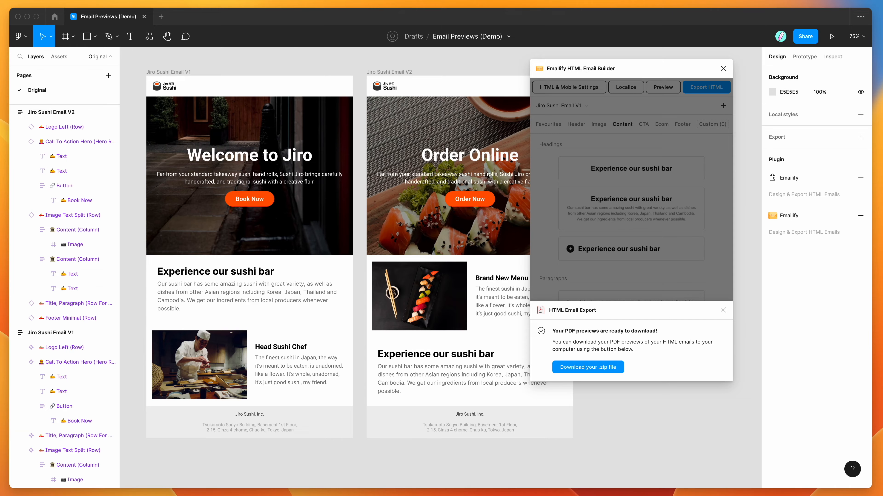
- Bring the exported folder's window over the canvas and open a preview of Email Previews (Demo).pdf
drag(391, 46, 279, 89)
drag(523, 278, 541, 280)
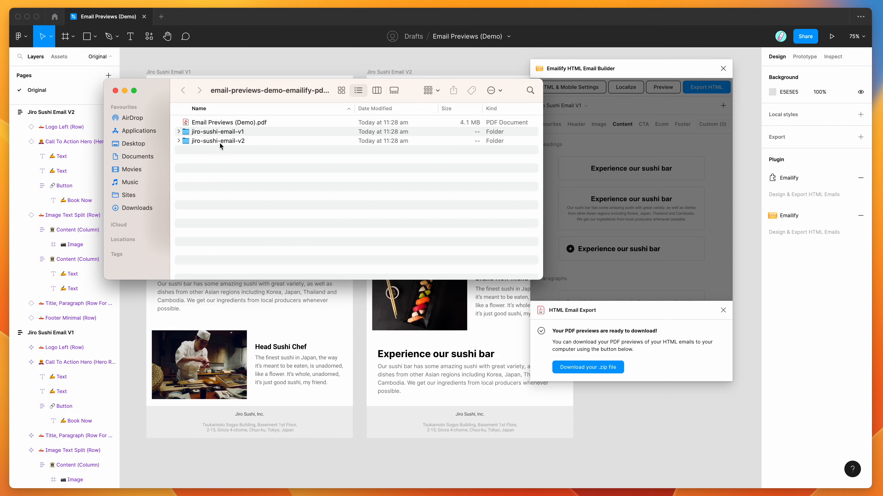
click(220, 124)
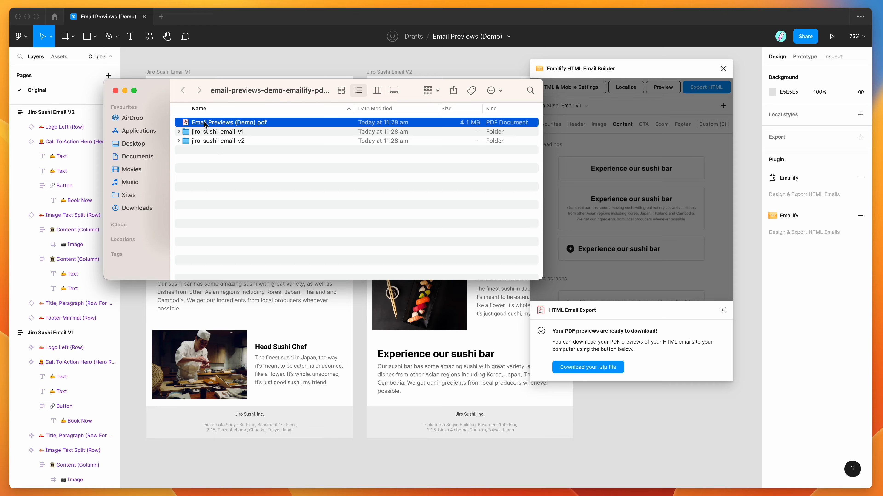
double_click(211, 123)
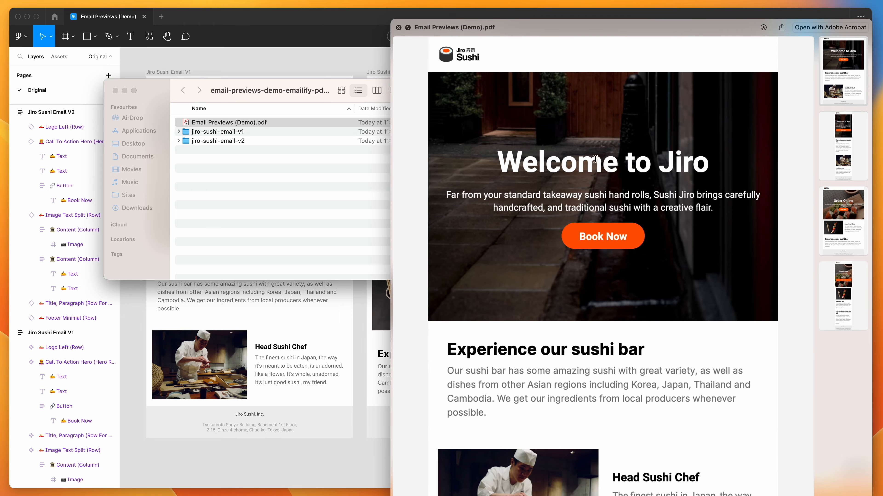
- Examine the desktop and mobile pages of both Jiro Sushi emails in the combined PDF
scroll(591, 174, up, 2)
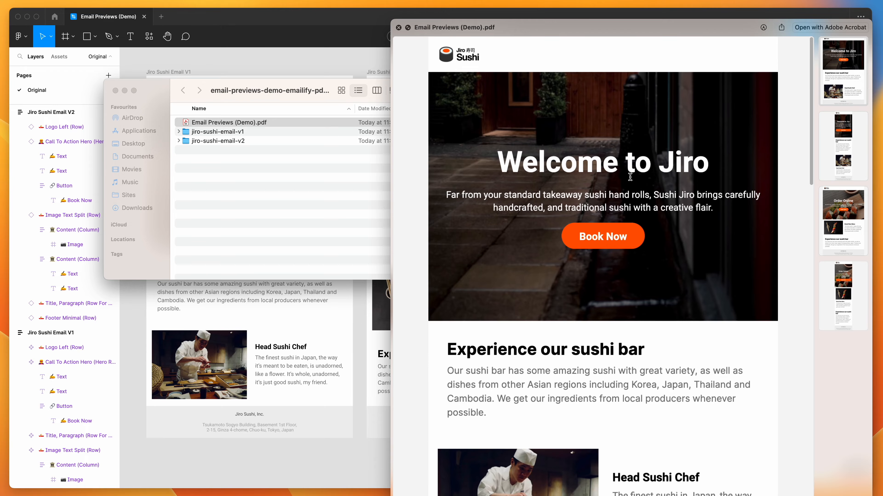
scroll(491, 153, down, 10)
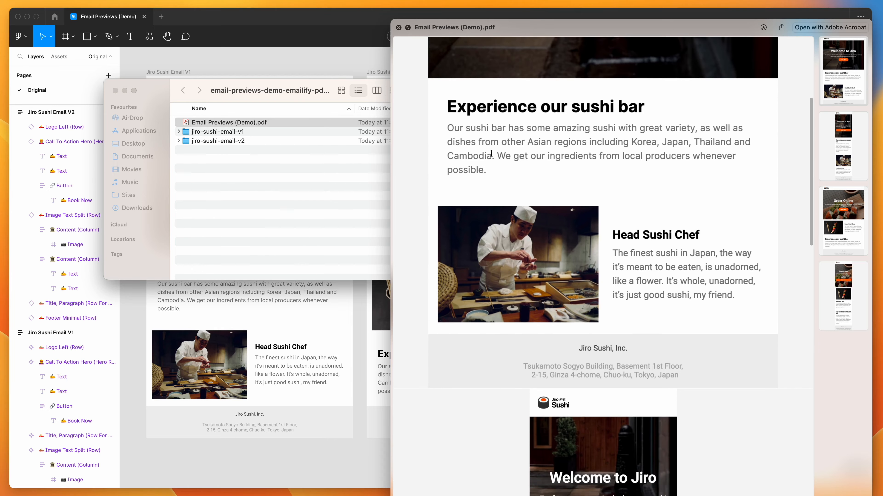
scroll(491, 154, down, 7)
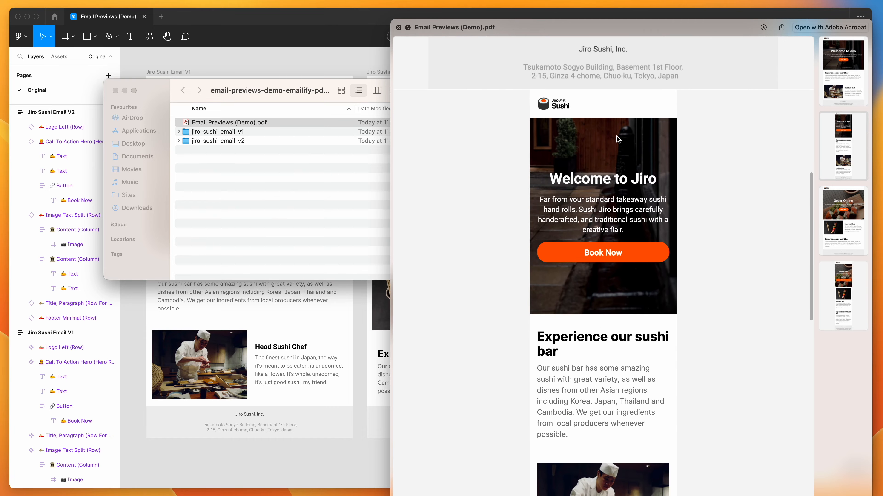
scroll(563, 160, down, 6)
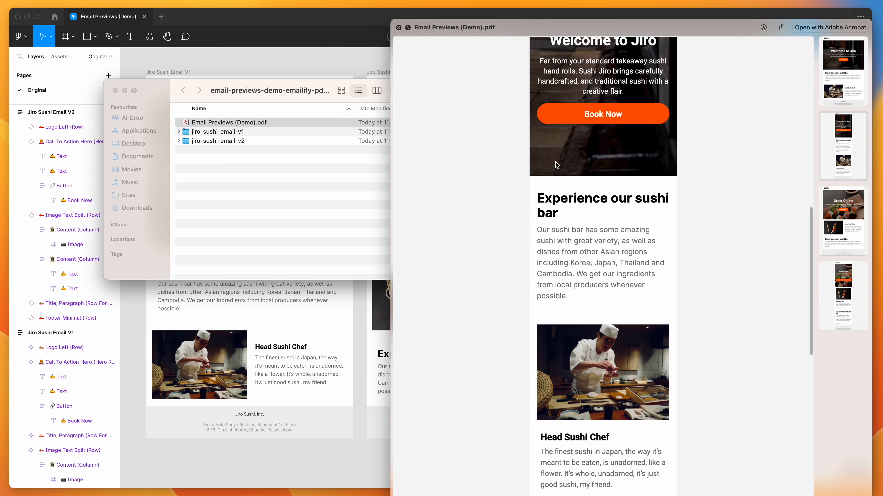
scroll(556, 164, down, 8)
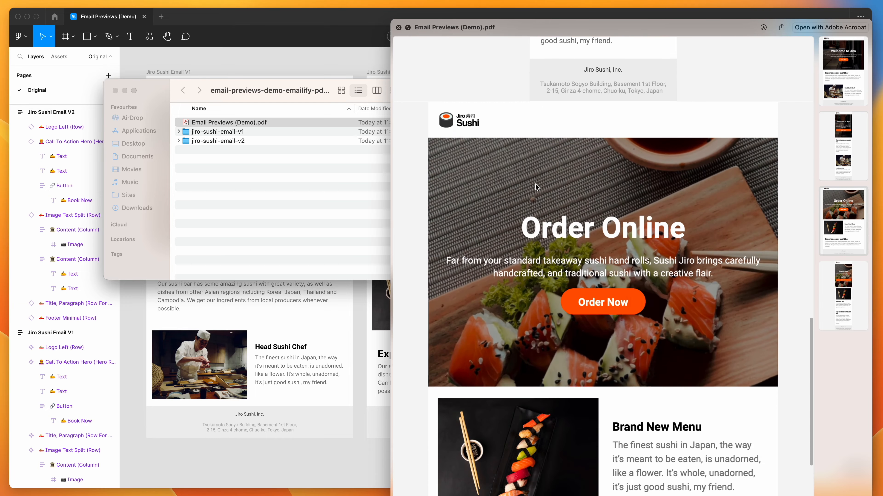
scroll(527, 282, down, 10)
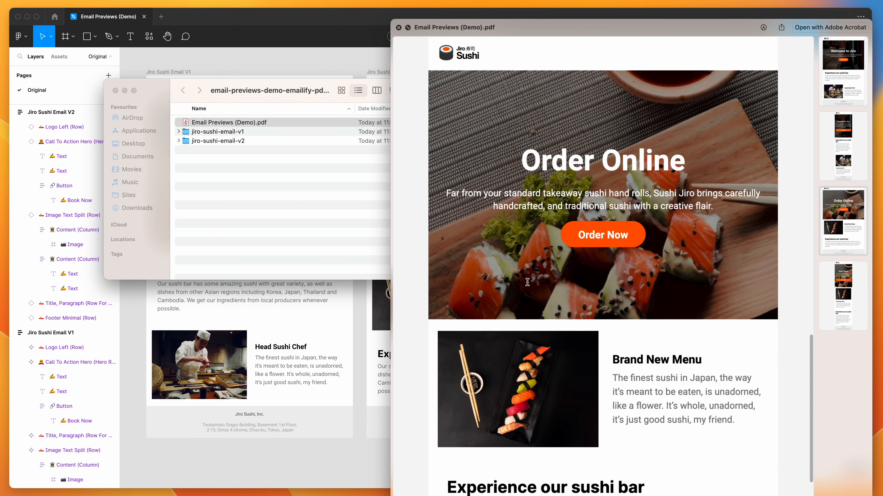
scroll(527, 282, down, 5)
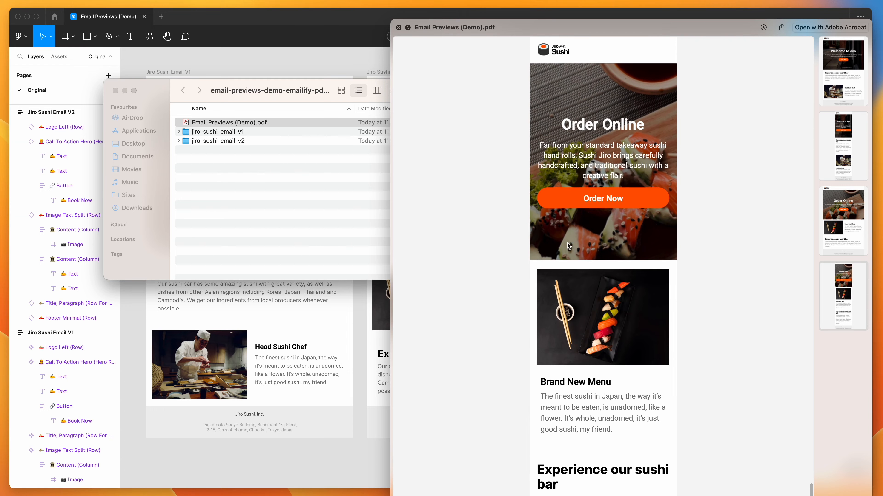
scroll(583, 140, up, 2)
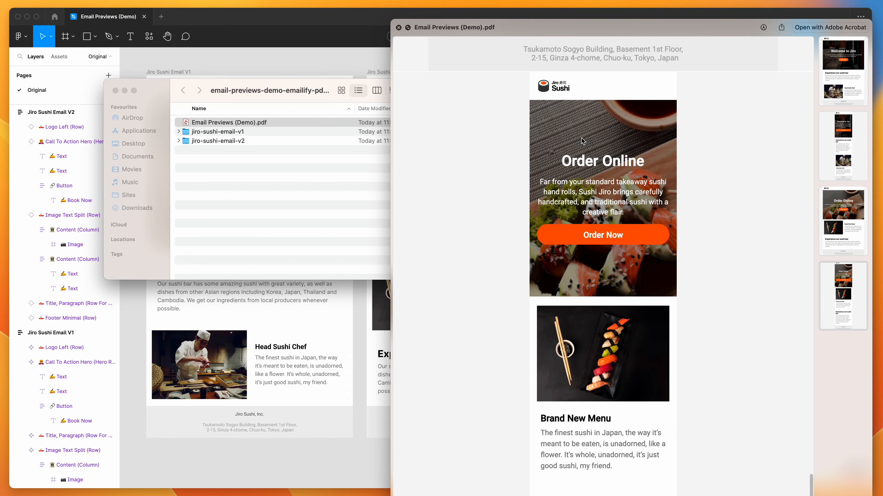
scroll(583, 140, up, 8)
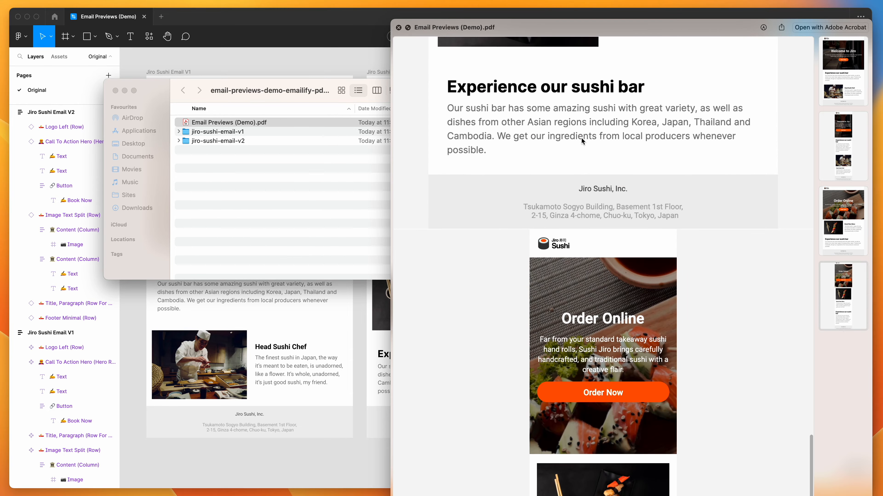
scroll(582, 140, up, 15)
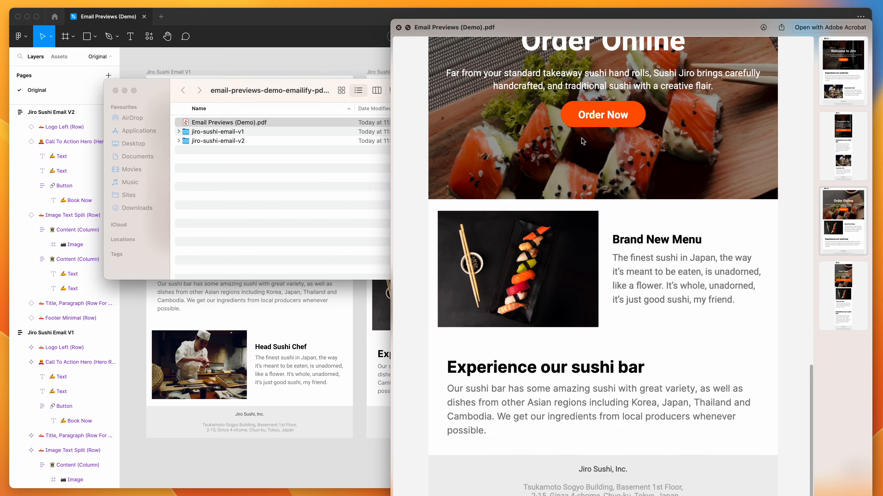
scroll(583, 140, up, 7)
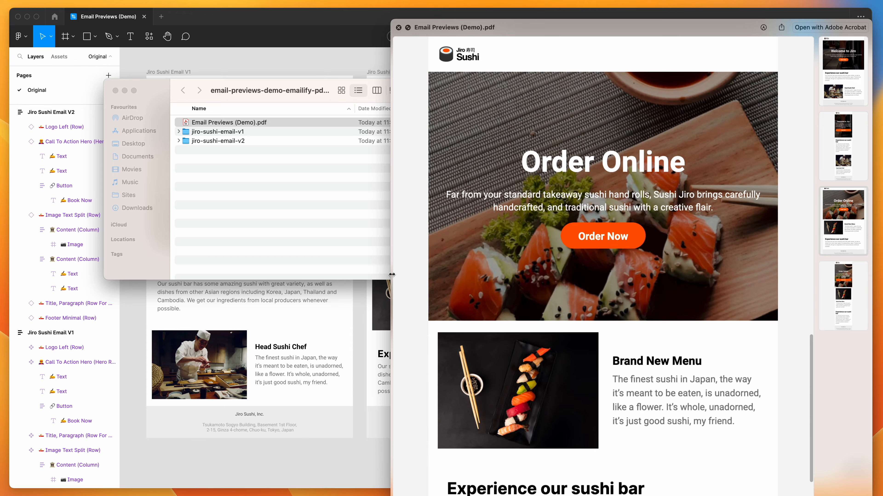
- Compare the Jiro Sushi Email V2 frame in Figma with its desktop and mobile pages in the combined PDF
click(360, 296)
click(394, 73)
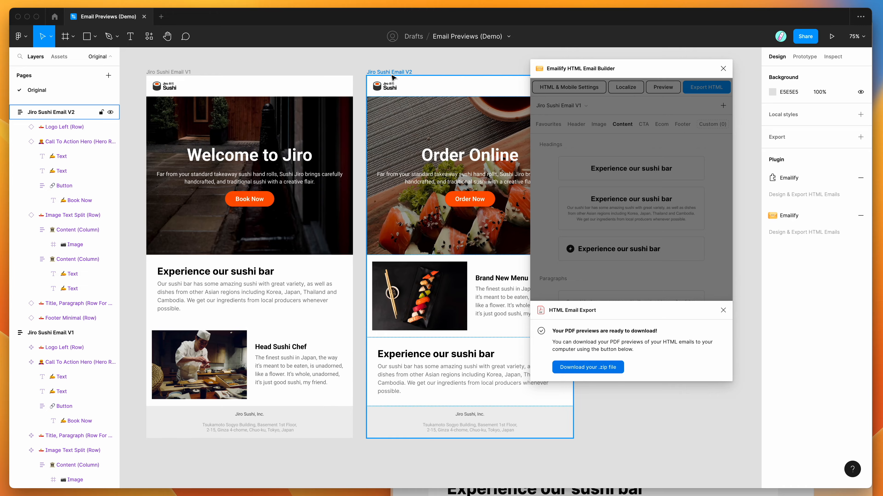
click(587, 492)
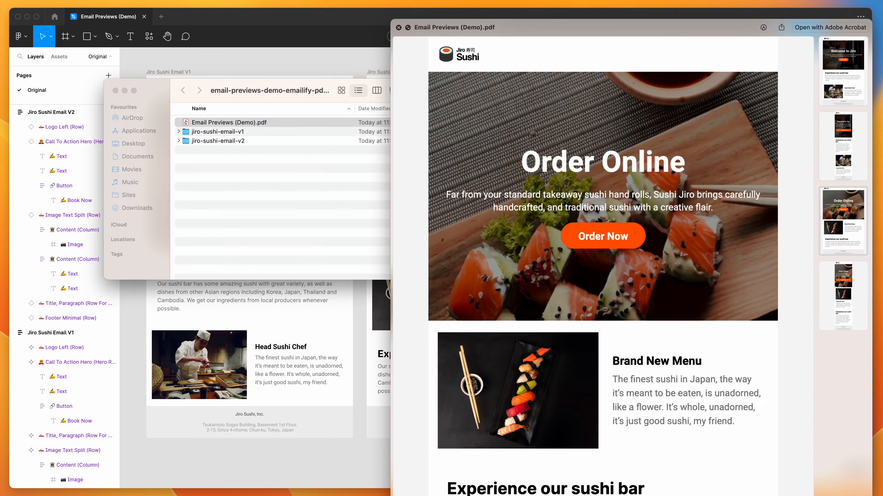
scroll(573, 349, down, 10)
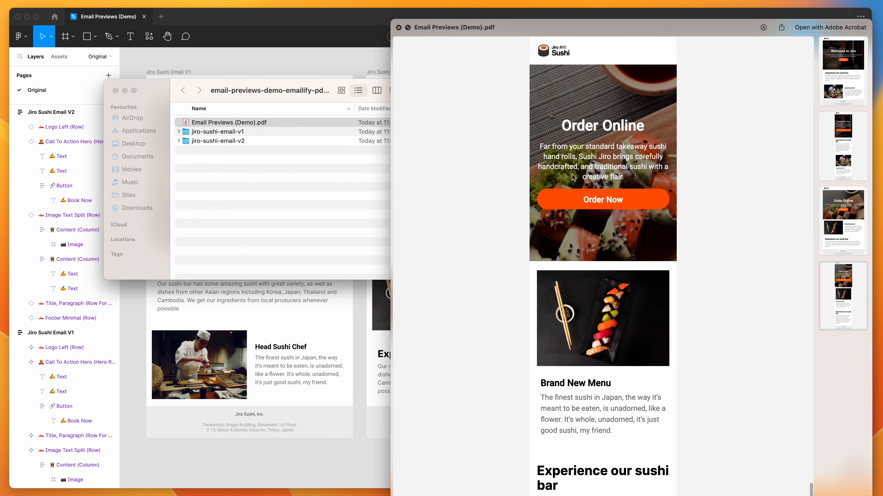
scroll(576, 132, up, 10)
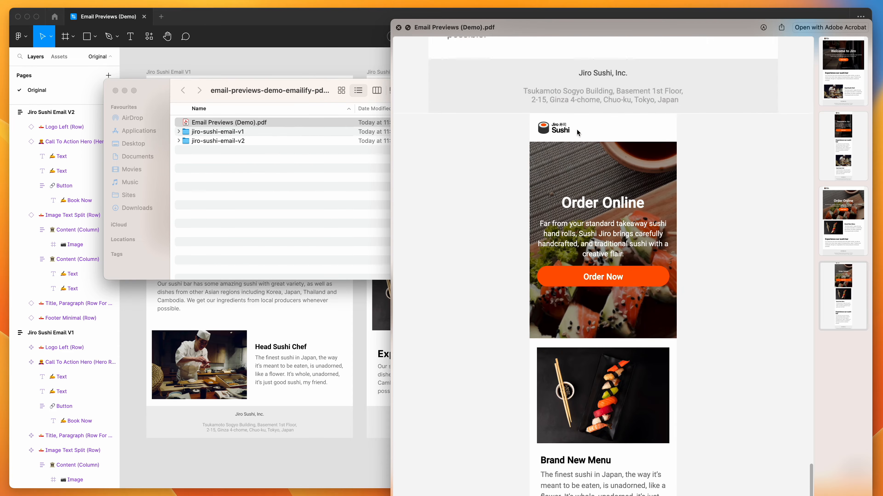
scroll(578, 133, up, 3)
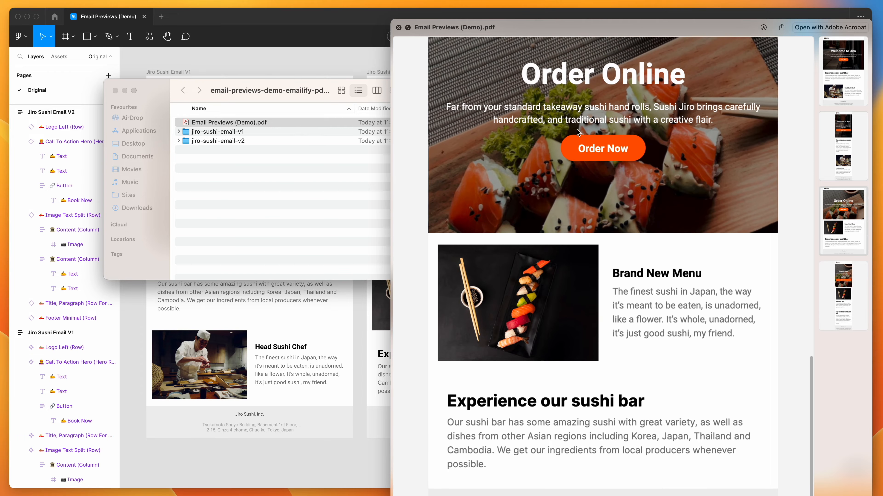
scroll(510, 109, up, 8)
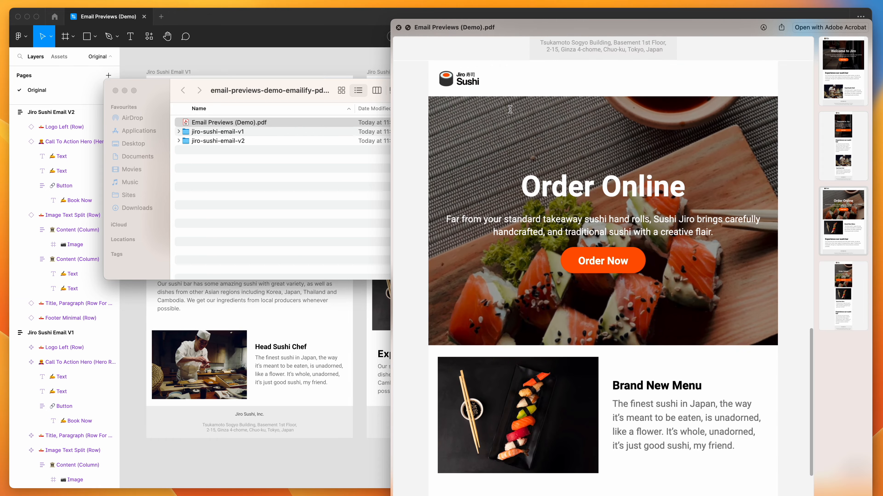
- Return to the first page of the combined PDF and close its preview
scroll(509, 109, up, 20)
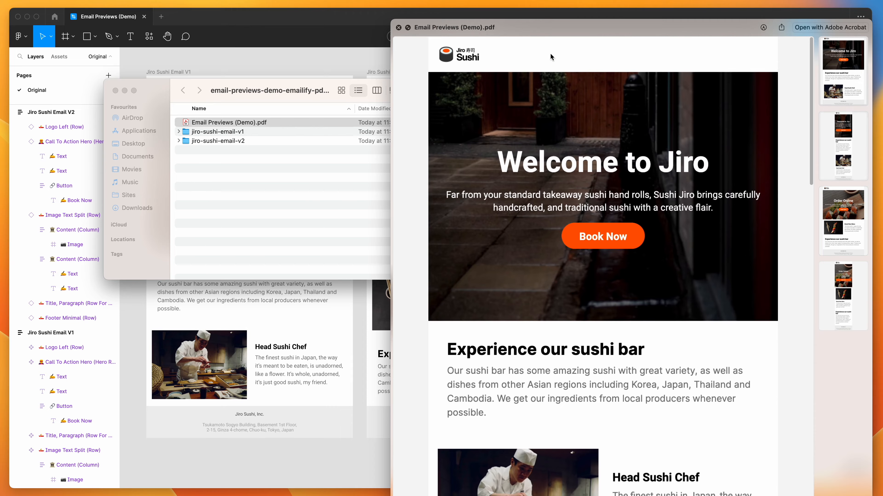
drag(537, 32, 522, 41)
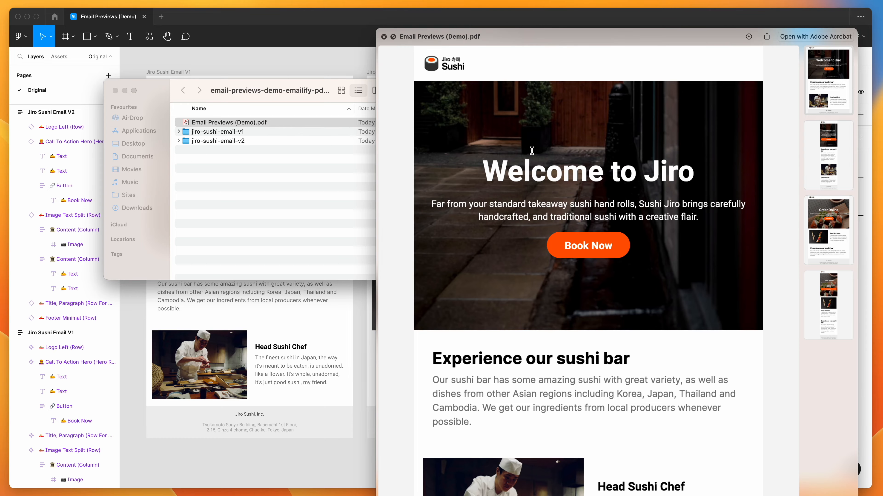
click(384, 37)
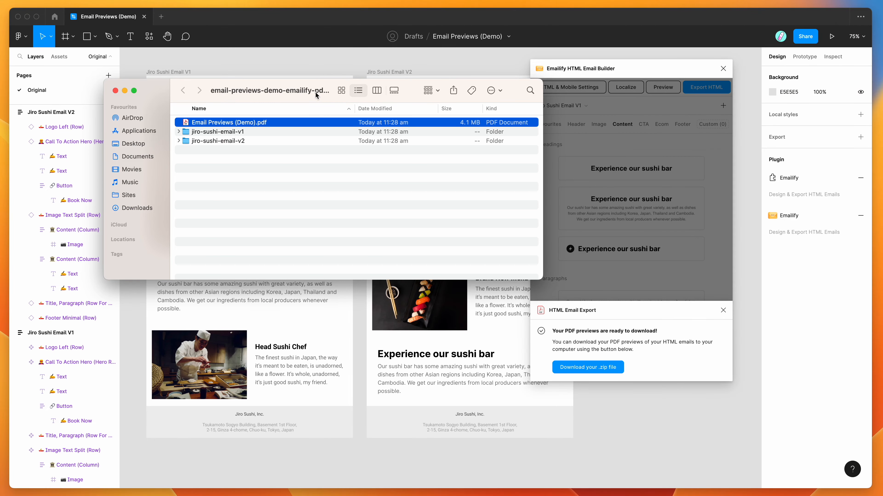
- Shift the exported folder's window aside and expand the jiro-sushi-email-v1 folder to show its contents
drag(315, 91, 362, 90)
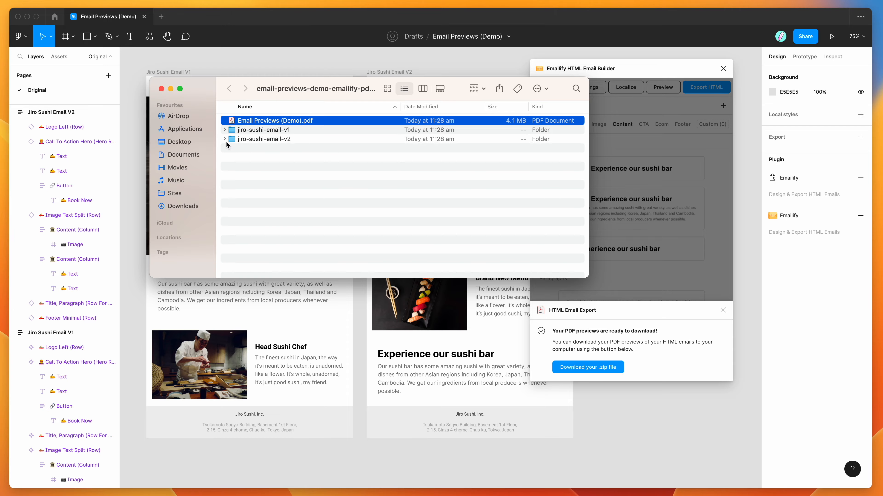
click(236, 134)
click(253, 140)
click(255, 132)
click(256, 141)
click(256, 134)
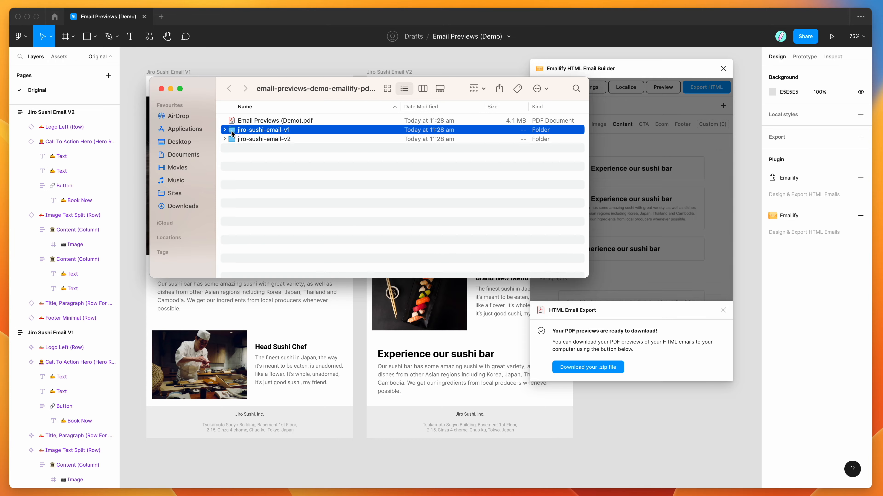
click(223, 131)
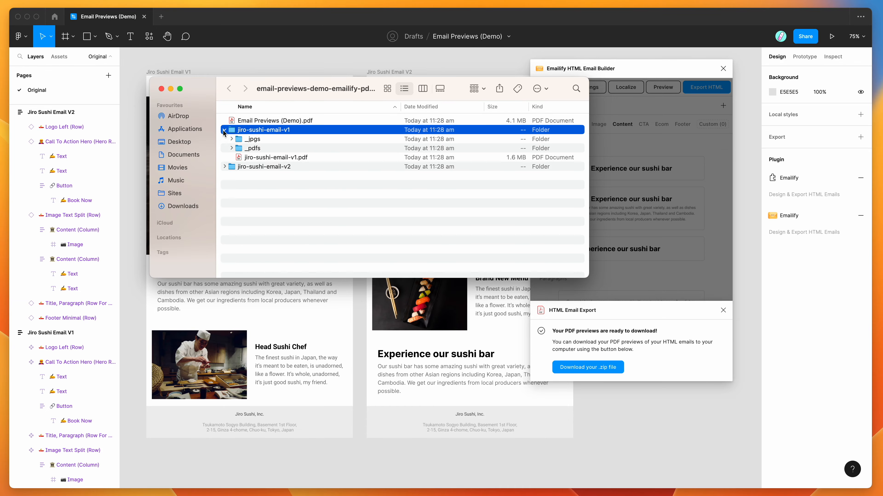
- Preview jiro-sushi-email-v1.pdf, check its desktop and mobile pages, and close the preview
click(262, 158)
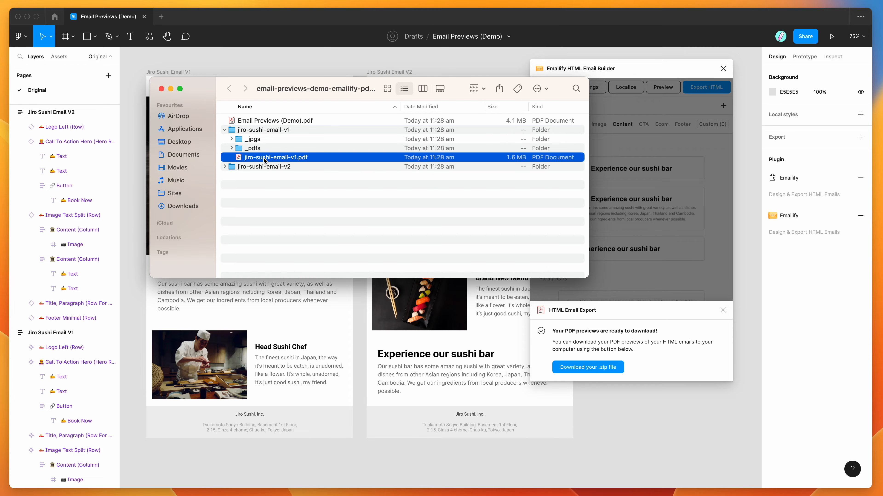
double_click(264, 159)
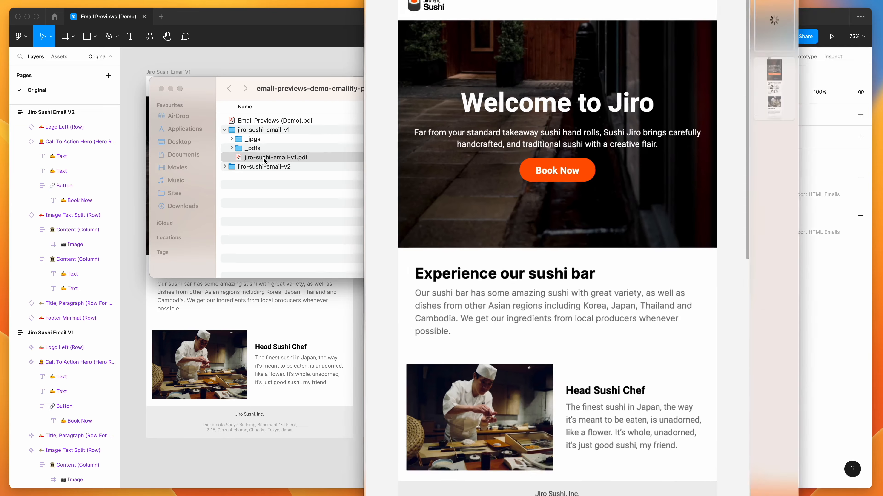
scroll(542, 171, down, 20)
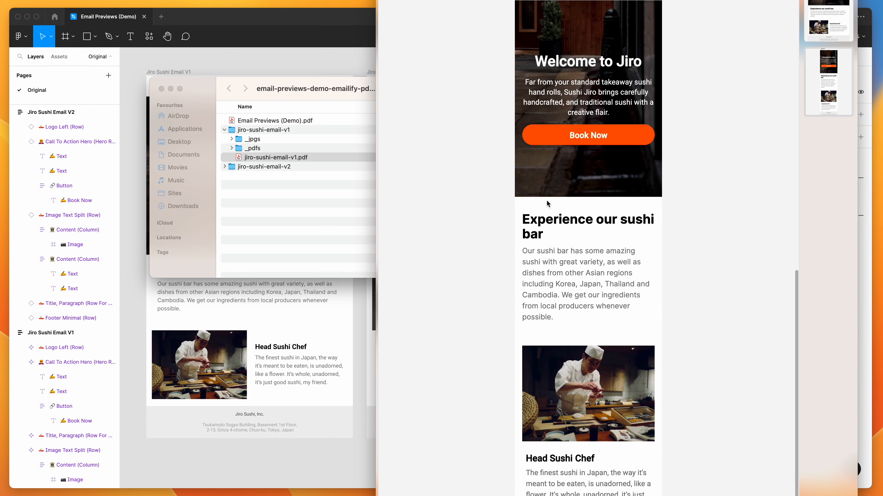
scroll(547, 204, up, 15)
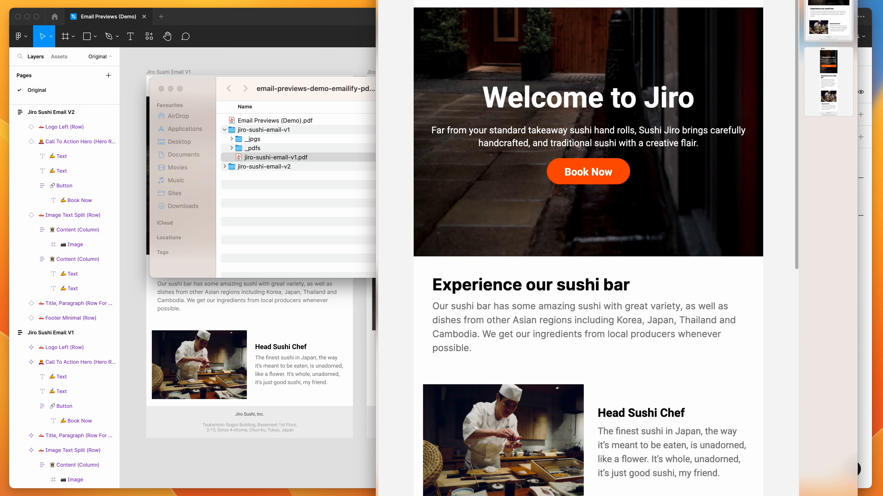
key(space)
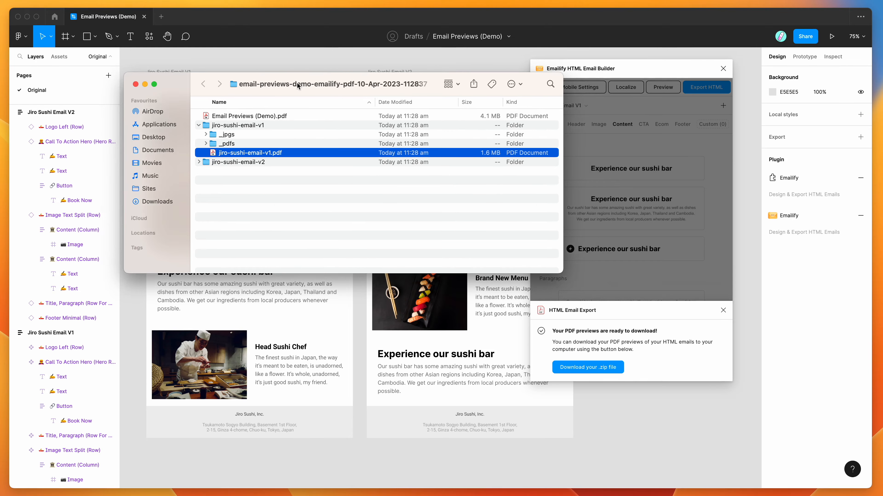
- Expand the jiro-sushi-email-v2 folder and select jiro-sushi-email-v2.pdf inside it
click(213, 162)
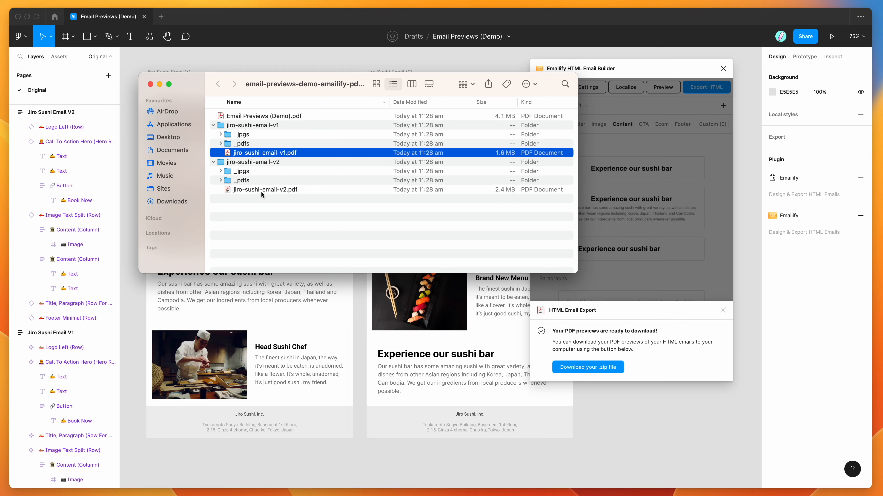
click(262, 191)
super+click(275, 153)
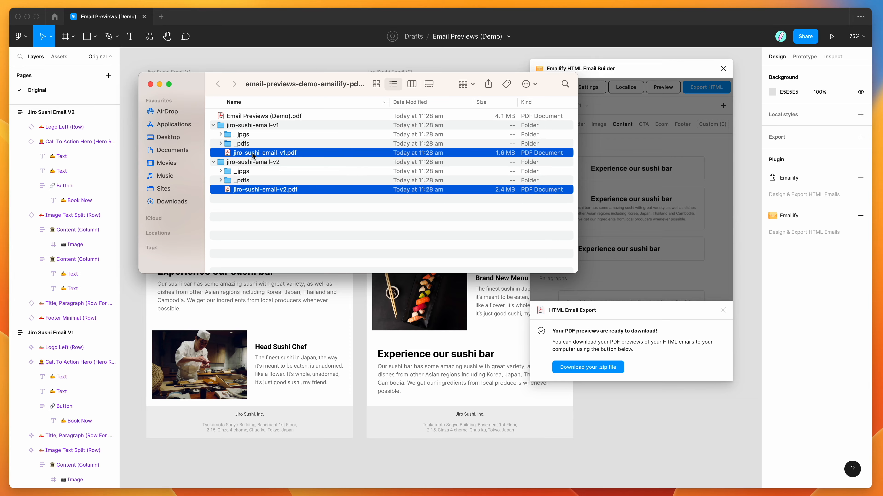
click(266, 154)
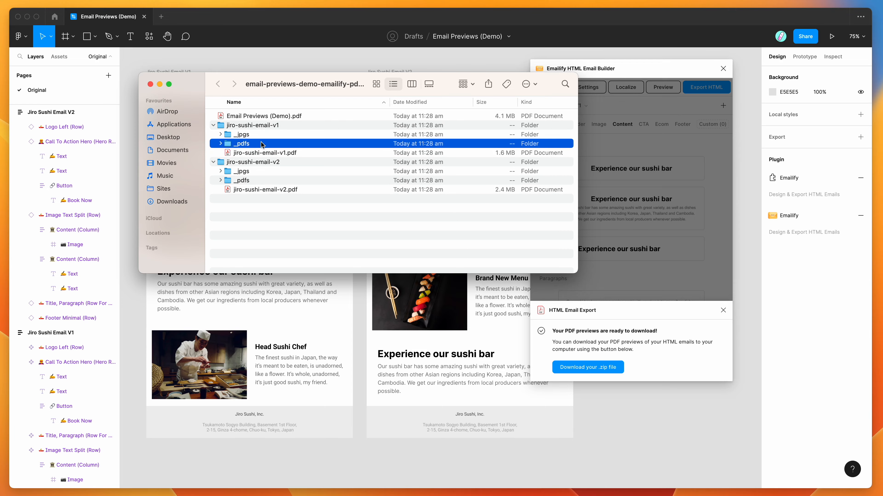
click(267, 191)
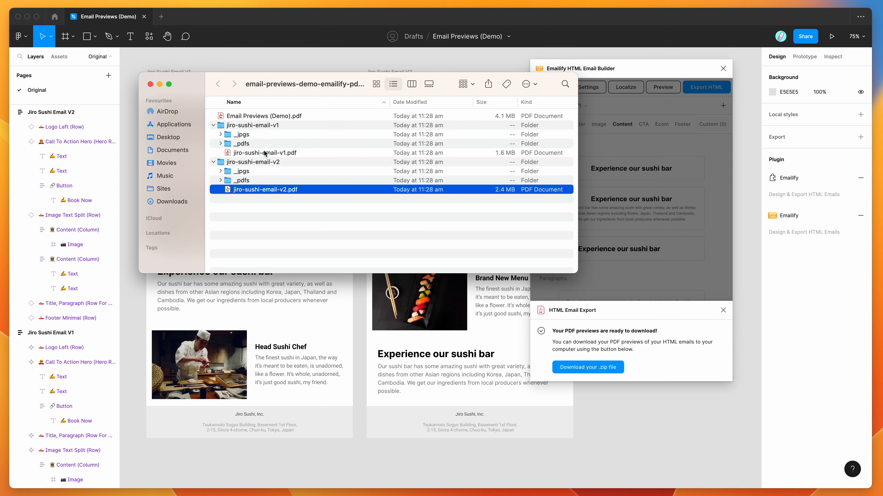
- Expand the _pdfs folder inside jiro-sushi-email-v1 and look over its separate 320px and 600px PDFs
click(265, 153)
click(268, 190)
click(283, 154)
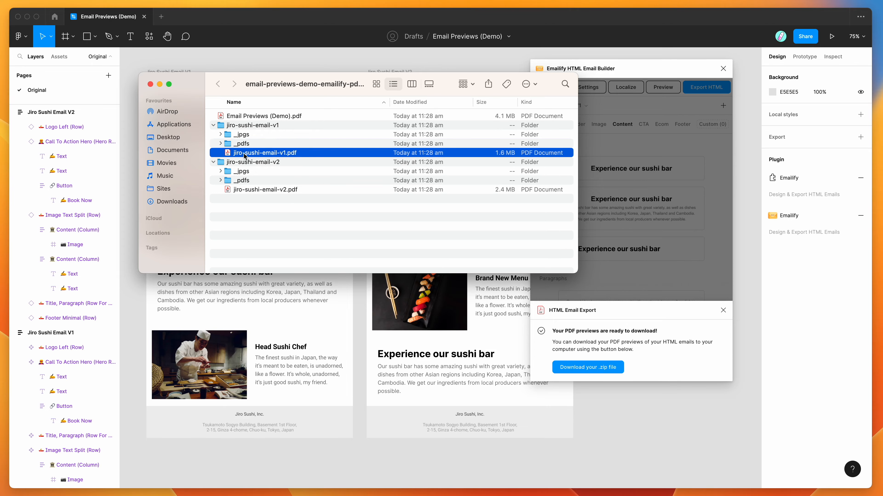
click(220, 143)
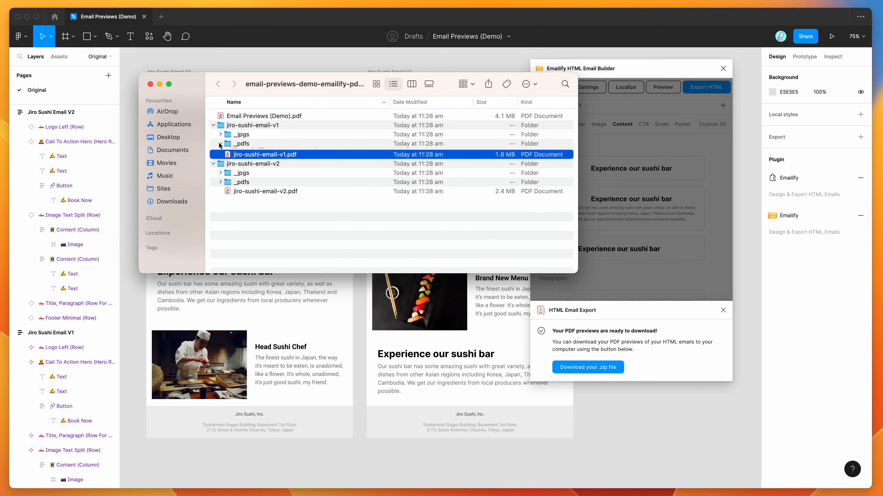
click(261, 153)
click(263, 163)
click(266, 153)
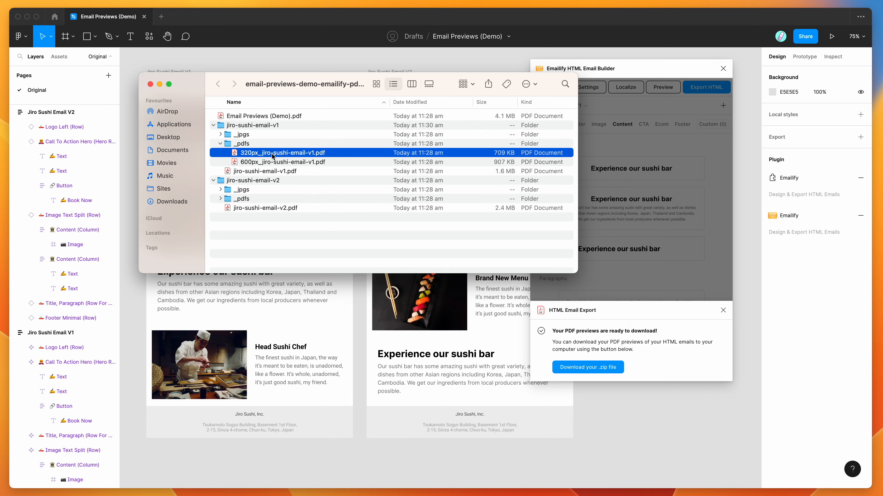
click(238, 146)
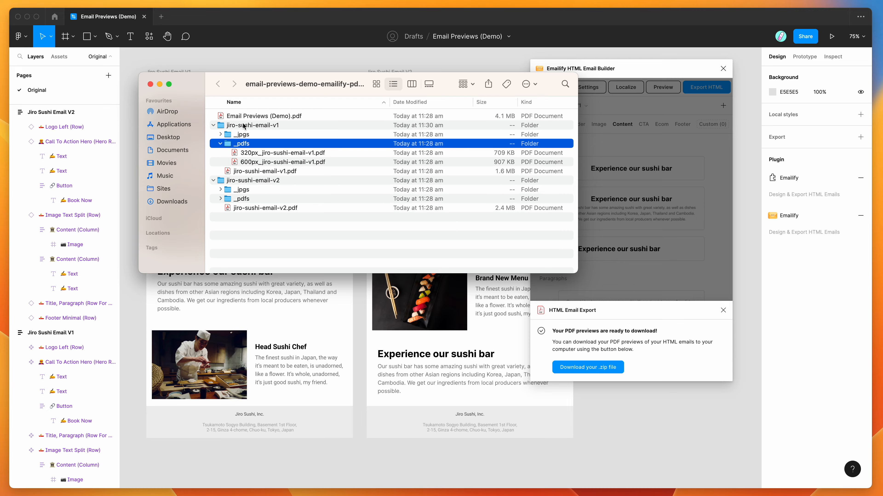
- Preview 320px_jiro-sushi-email-v1.pdf, shift the preview window to view the mobile layout, and close it
click(259, 155)
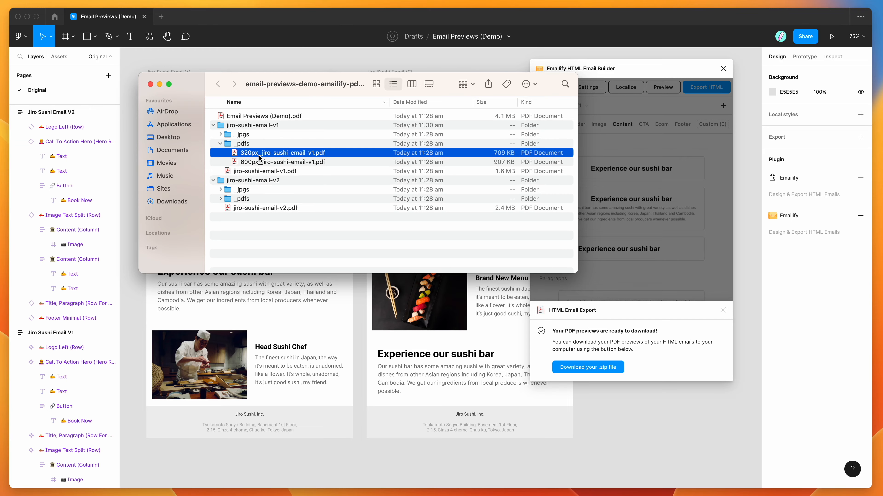
key(space)
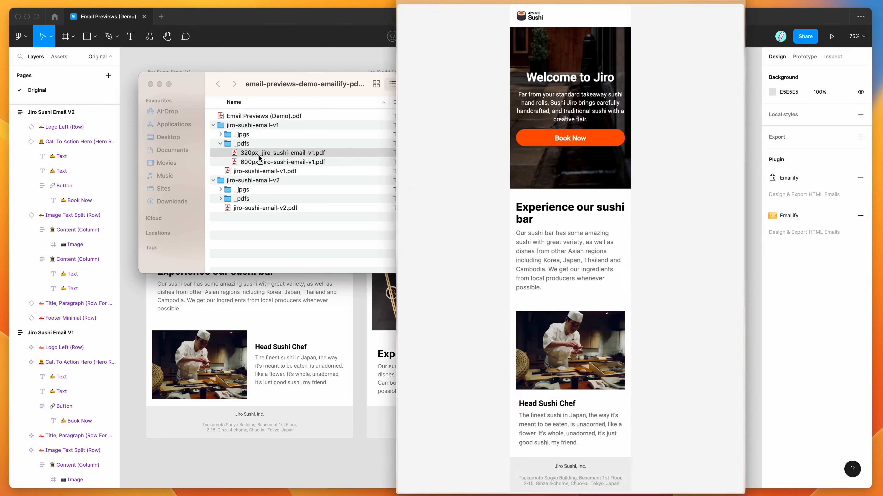
scroll(524, 155, up, 2)
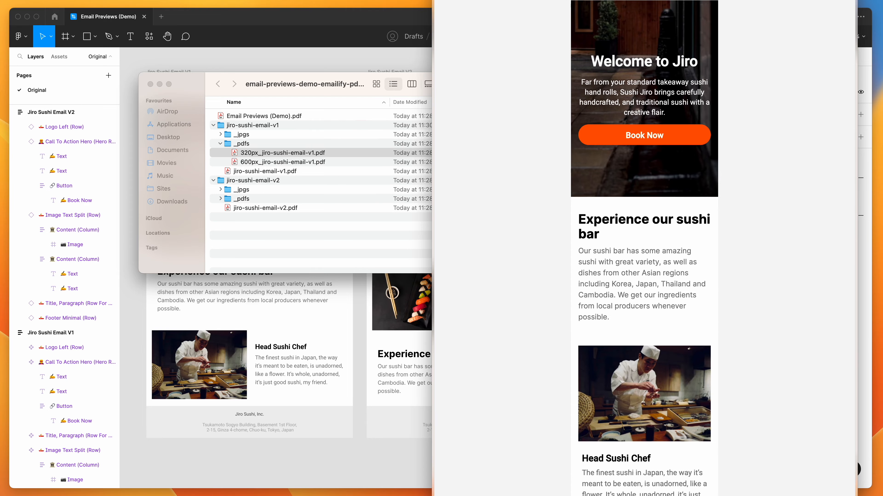
drag(585, 4, 565, 10)
scroll(551, 127, up, 2)
scroll(533, 174, down, 2)
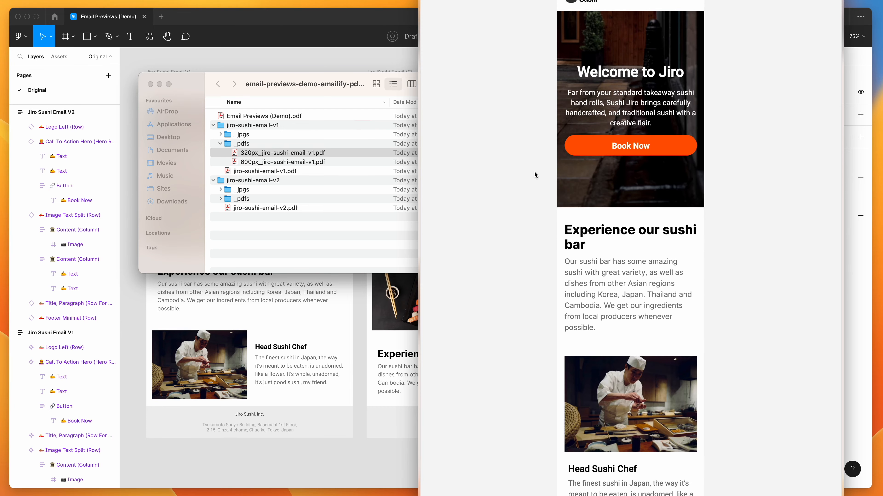
key(space)
- Preview 600px_jiro-sushi-email-v1.pdf, look through the desktop layout, and close the preview
click(305, 162)
key(space)
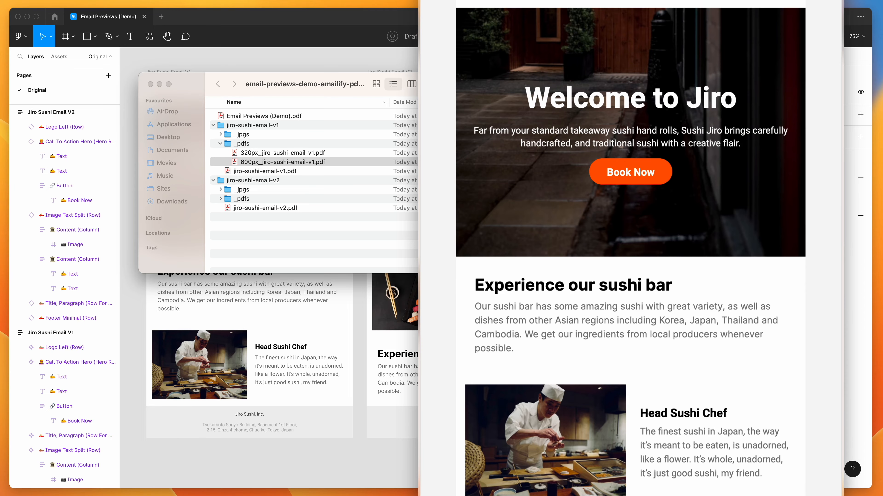
scroll(636, 243, down, 2)
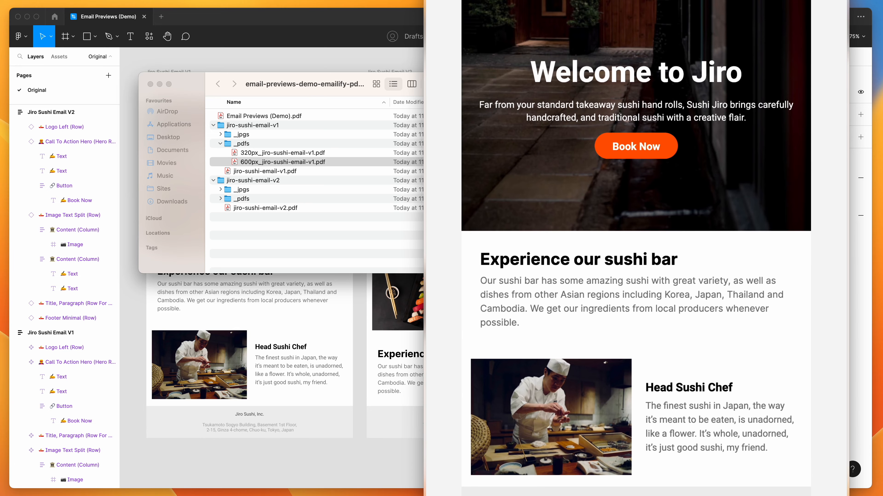
key(space)
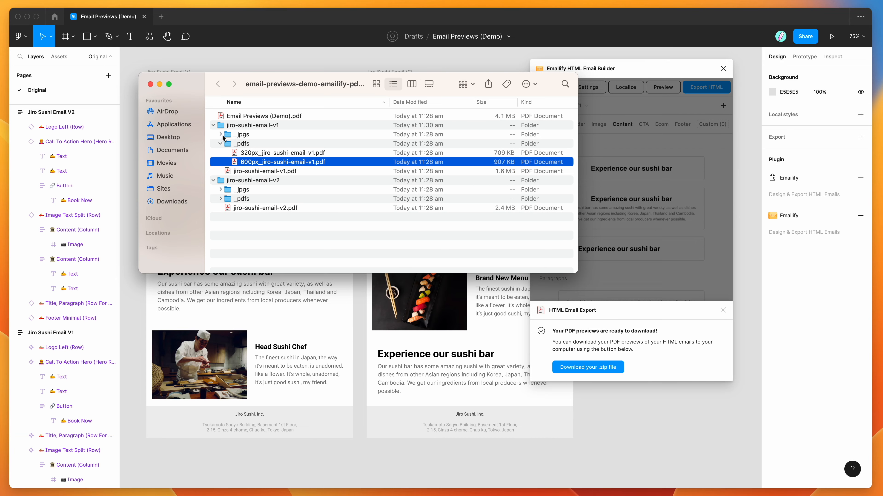
- Expand the _jpgs folder inside jiro-sushi-email-v1, preview 600px_jiro-sushi-email-v1.jpg, and close the preview
click(220, 134)
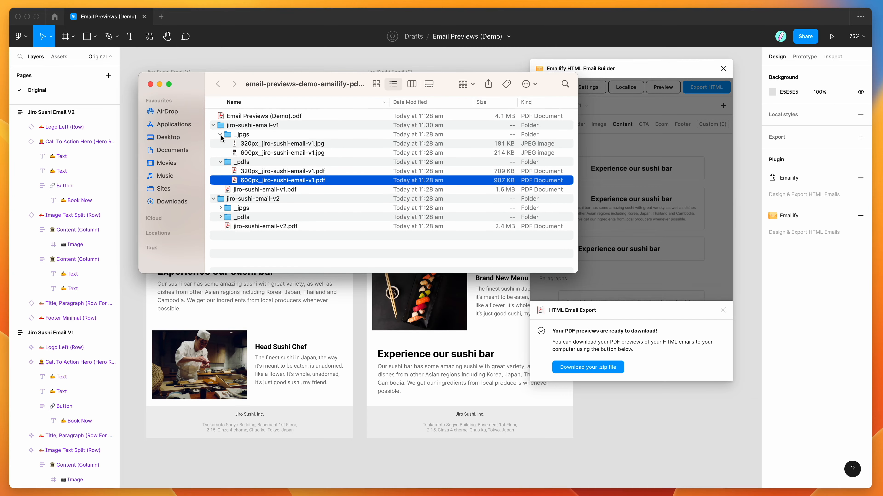
click(253, 144)
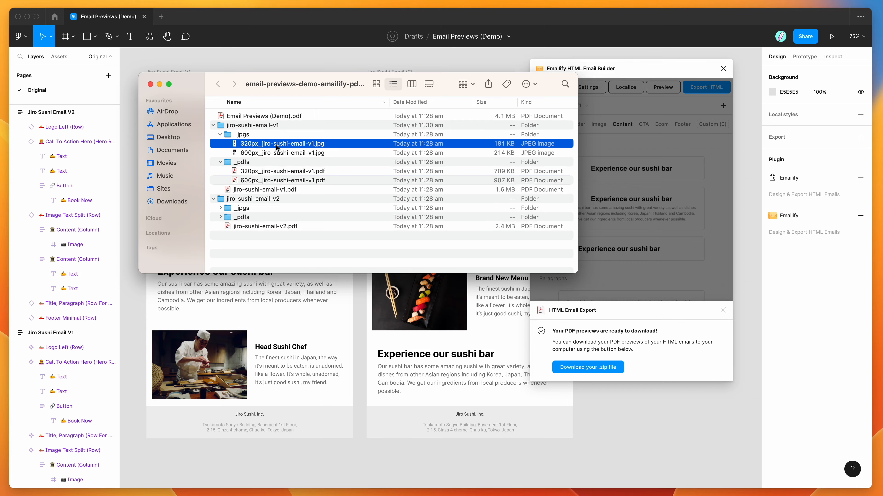
click(280, 153)
key(space)
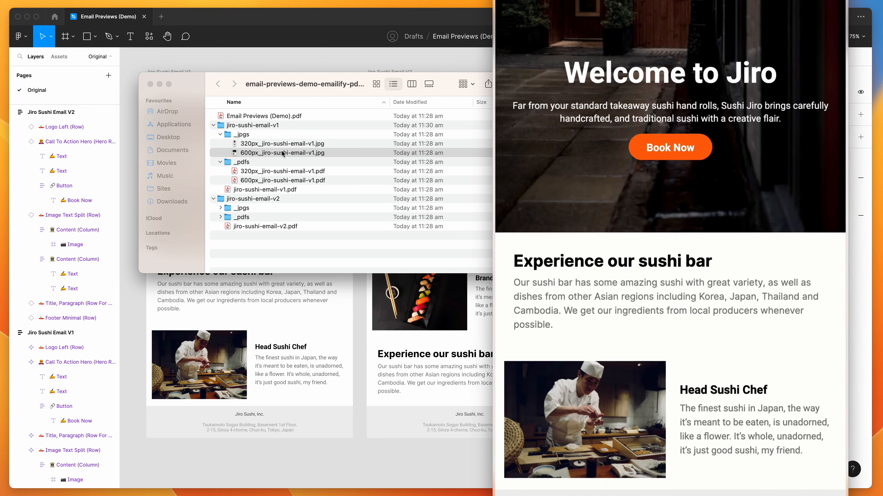
key(space)
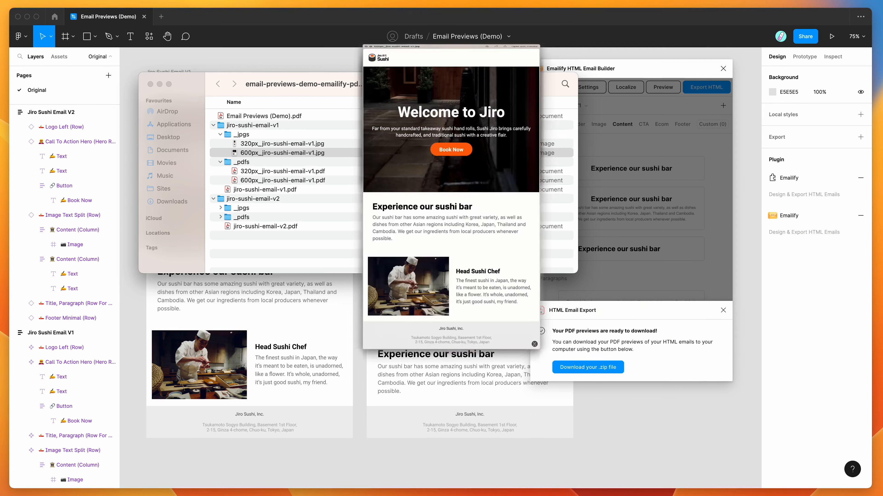
- Place both JPGs from the jiro-sushi-email-v1 _jpgs folder onto an empty area of the Figma canvas
drag(336, 85, 651, 135)
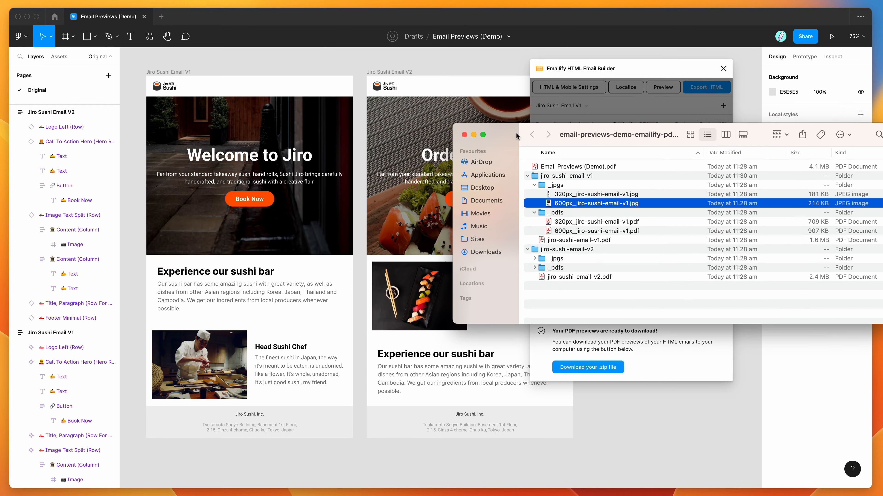
scroll(323, 139, right, 15)
scroll(324, 137, left, 4)
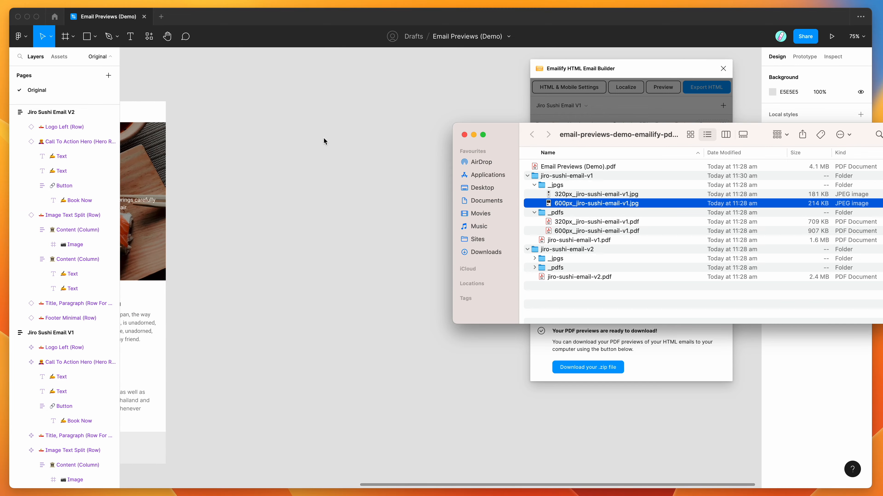
shift+click(583, 198)
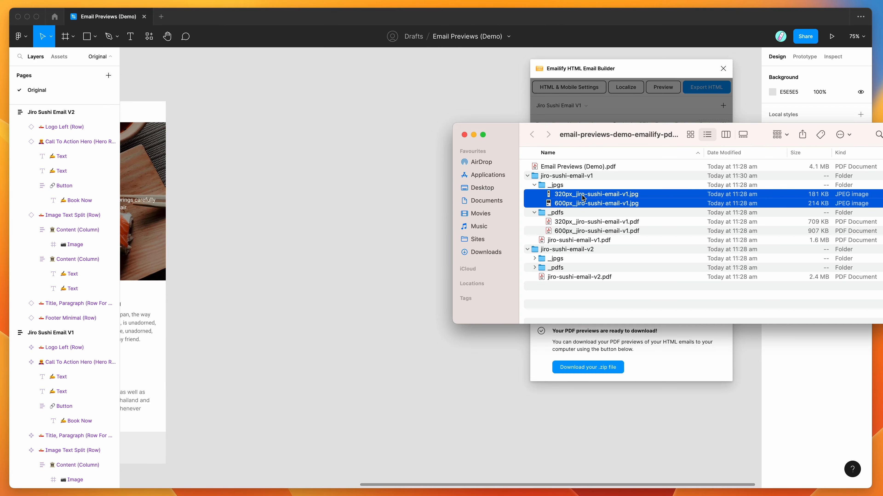
drag(630, 202, 387, 207)
scroll(387, 209, down, 5)
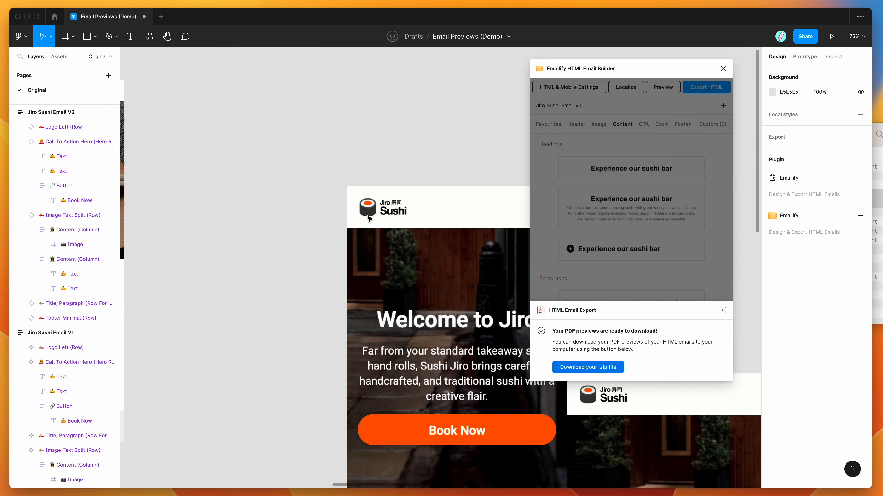
- Arrange the placed 320px and 600px images side by side on the canvas with their upper edges aligned
drag(387, 232, 324, 156)
drag(518, 320, 469, 150)
scroll(470, 150, right, 4)
scroll(470, 149, down, 2)
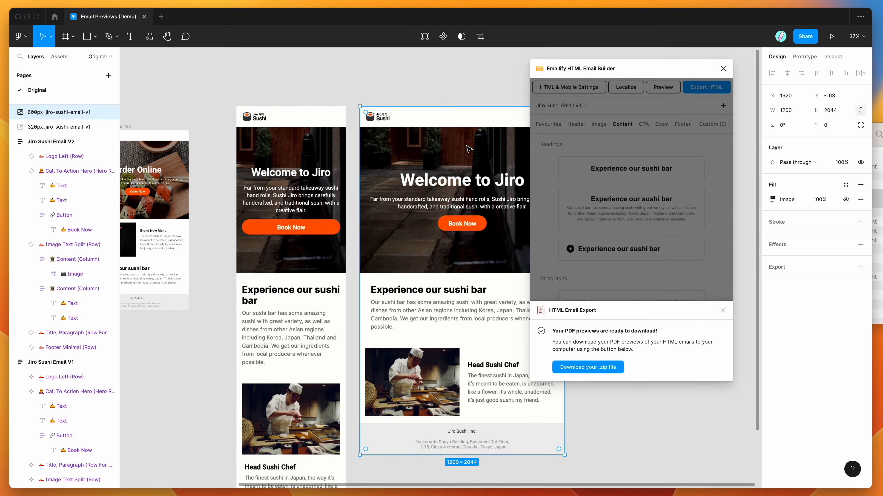
scroll(469, 150, right, 3)
scroll(469, 149, down, 2)
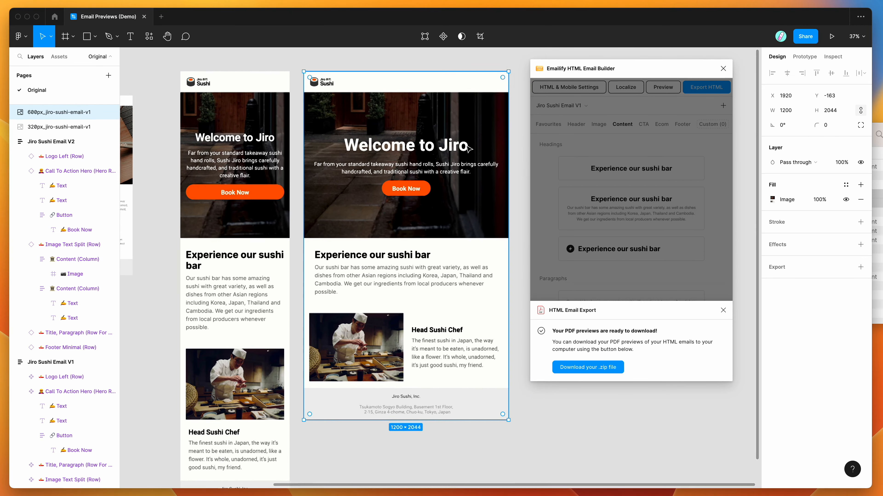
- Look over the placed 320px image from top to bottom and select it together with the 600px image
scroll(469, 150, left, 1)
click(278, 200)
scroll(264, 201, down, 5)
scroll(264, 201, up, 5)
scroll(263, 202, up, 2)
scroll(263, 203, right, 2)
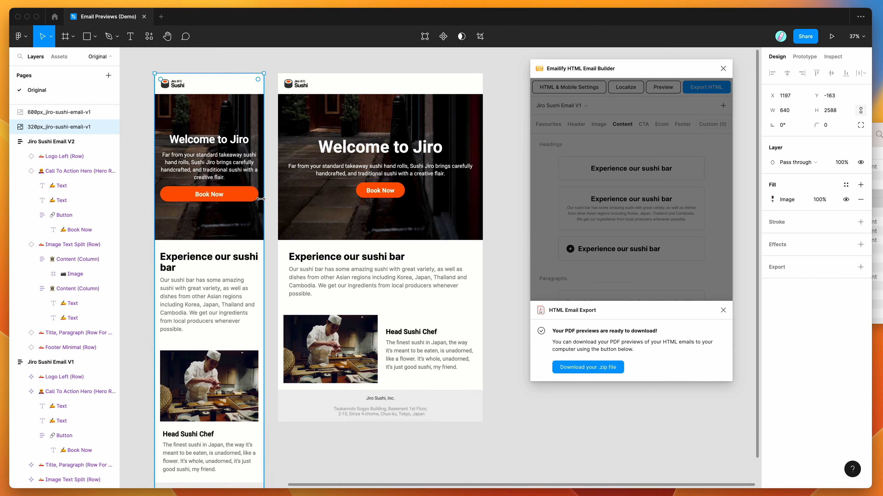
click(377, 204)
click(200, 151)
shift+click(366, 161)
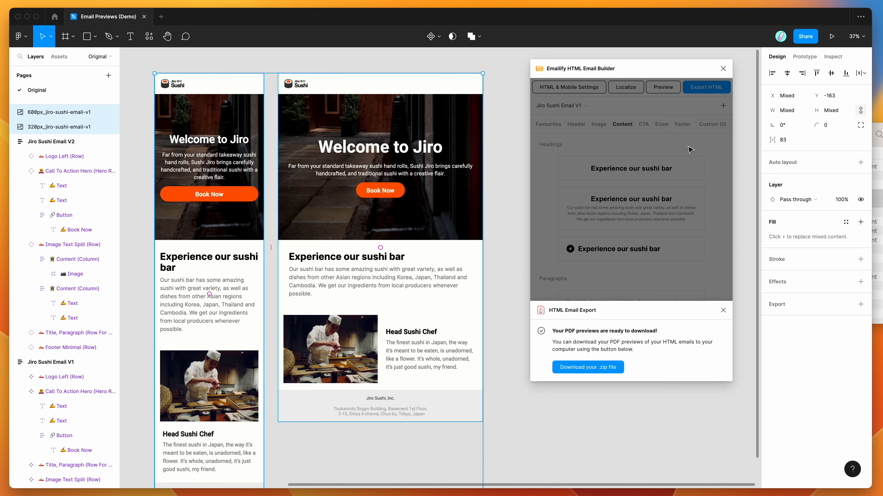
- Bring the exported folder's window back into view and collapse the _jpgs and _pdfs folders of jiro-sushi-email-v1
click(877, 137)
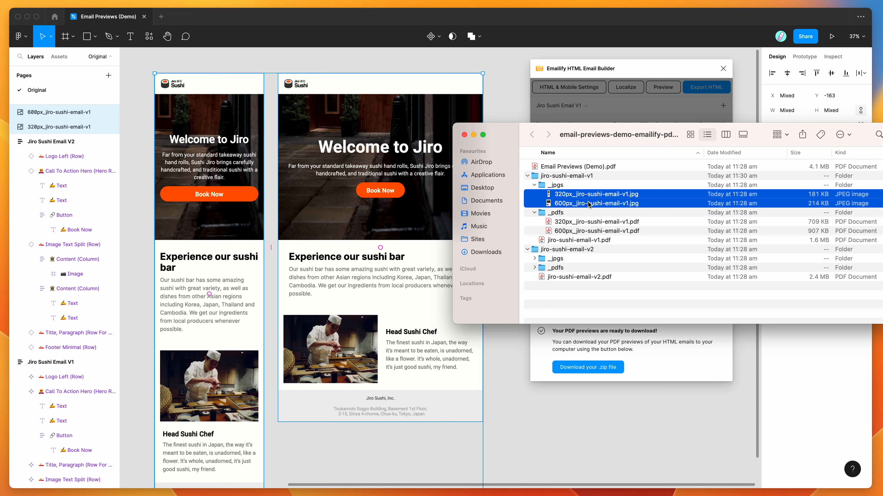
drag(616, 140, 604, 148)
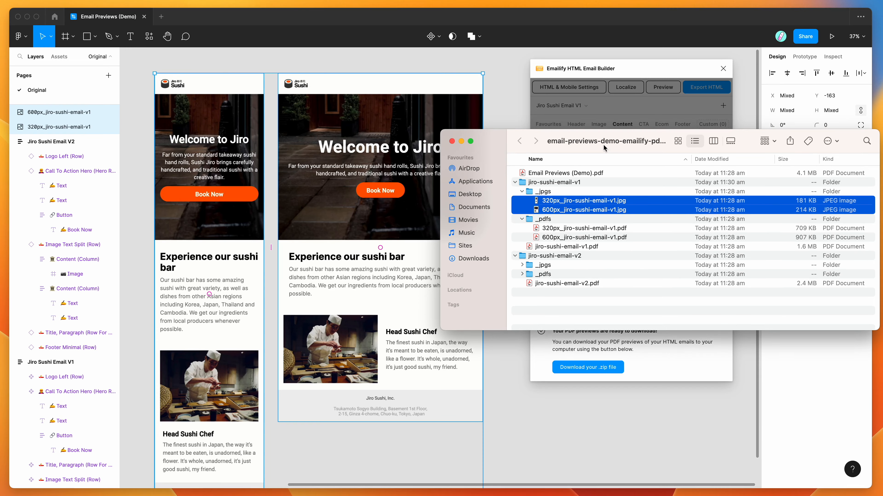
click(522, 192)
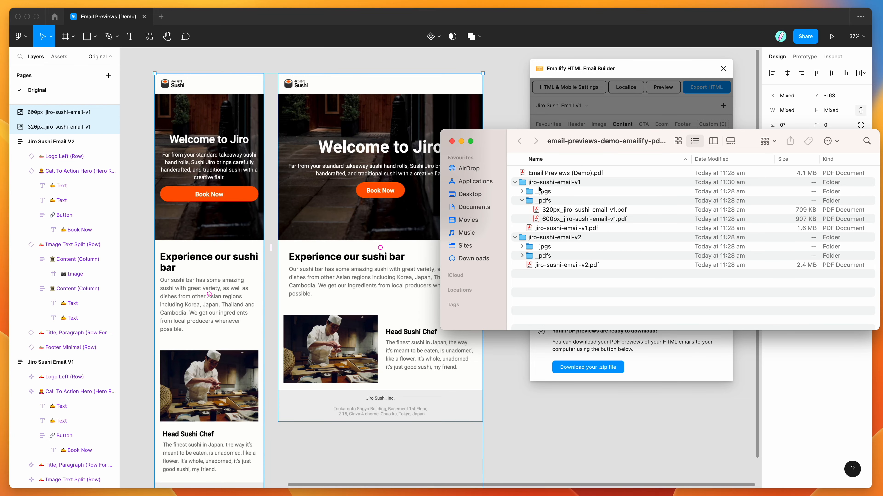
click(522, 201)
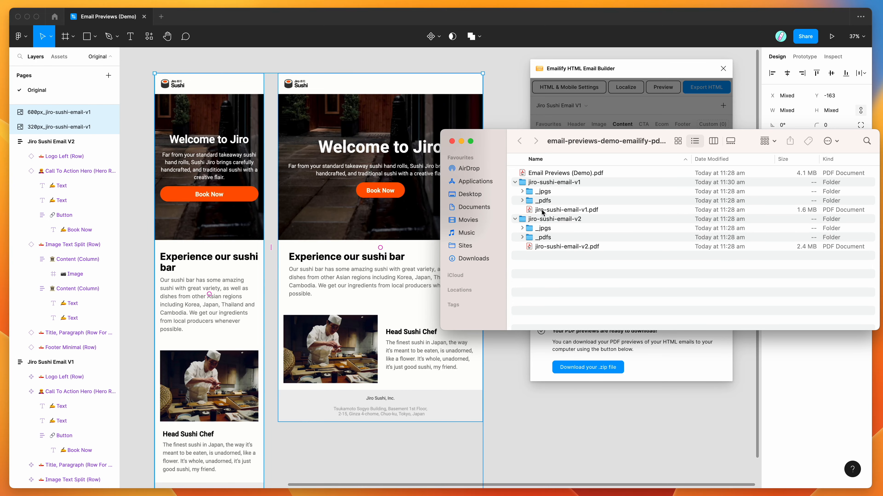
- Expand the _pdfs and _jpgs folders inside jiro-sushi-email-v2 and look over the exported files
click(543, 210)
click(522, 237)
click(547, 248)
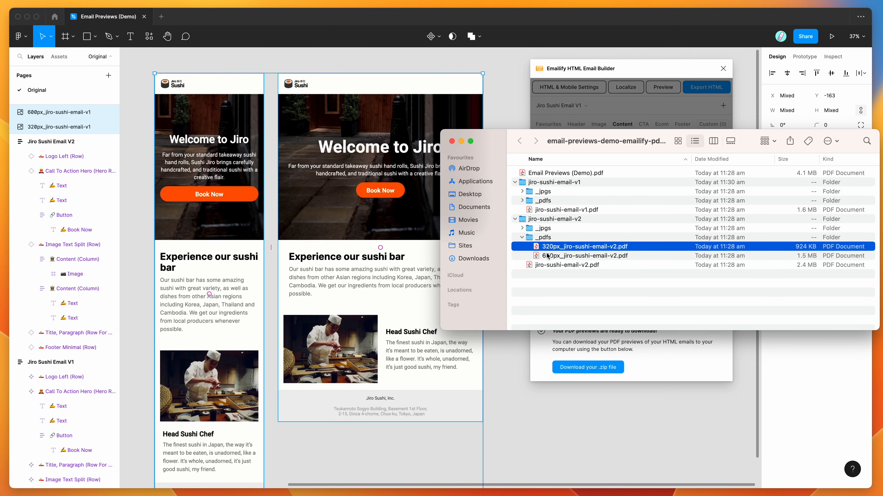
click(548, 256)
click(525, 228)
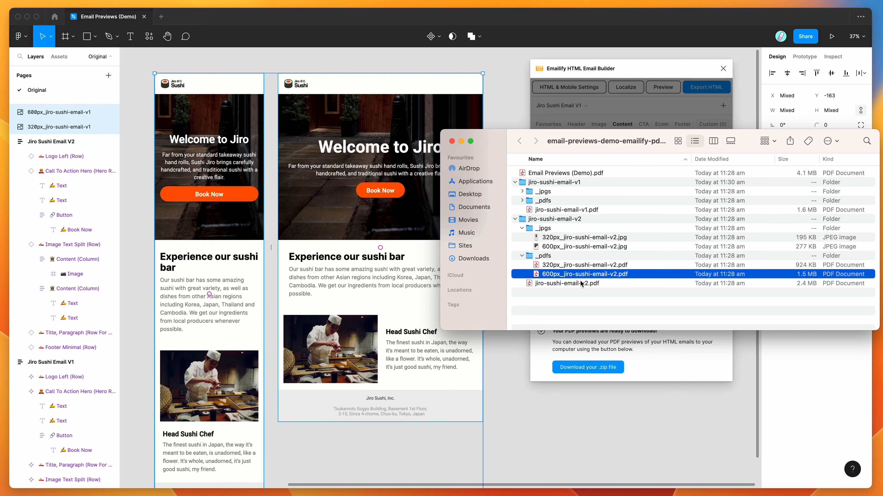
click(568, 283)
- Preview Email Previews (Demo).pdf, look through its pages, and close the preview
click(564, 176)
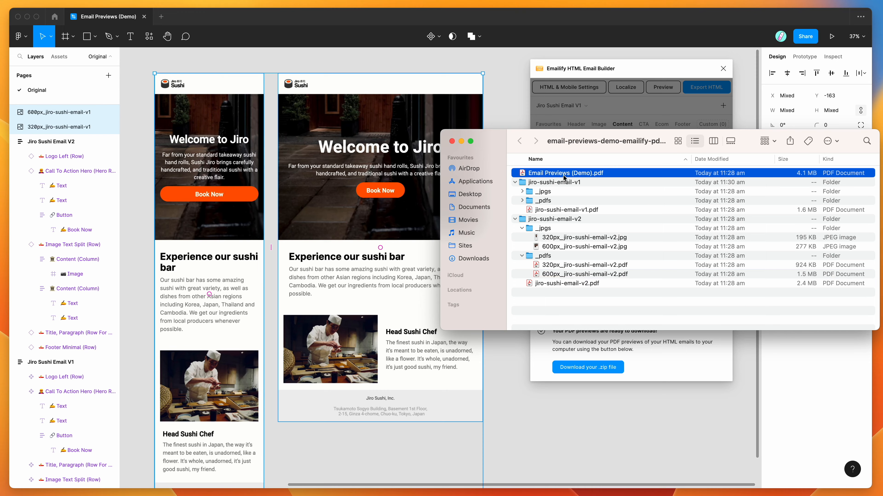
key(space)
scroll(579, 218, down, 15)
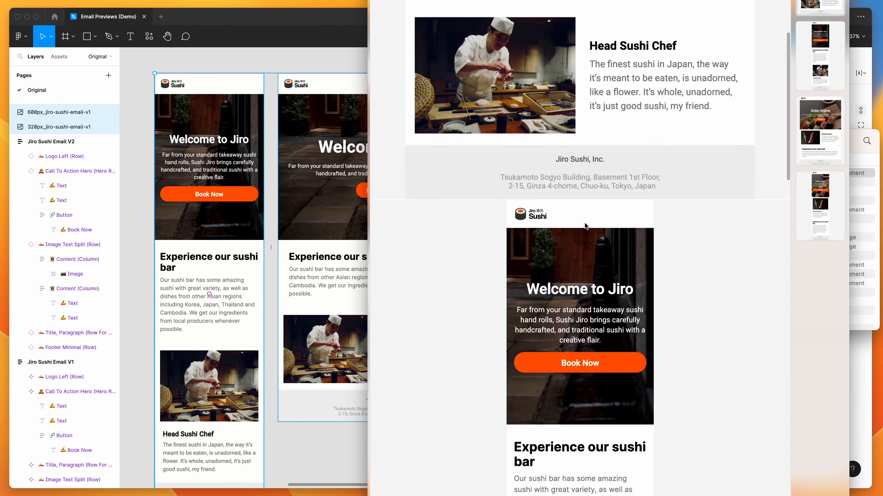
scroll(586, 226, down, 4)
key(space)
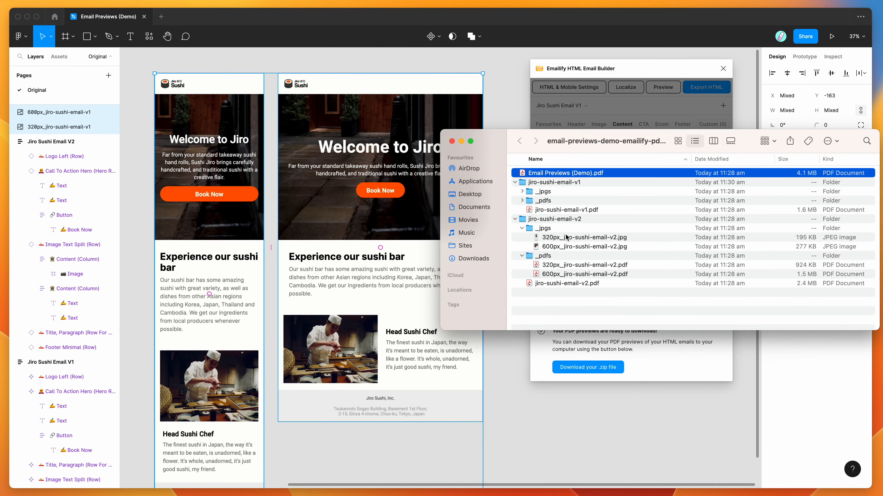
- Preview jiro-sushi-email-v1.pdf again, look through its desktop and mobile pages, and close the preview
click(553, 214)
key(space)
scroll(584, 214, down, 10)
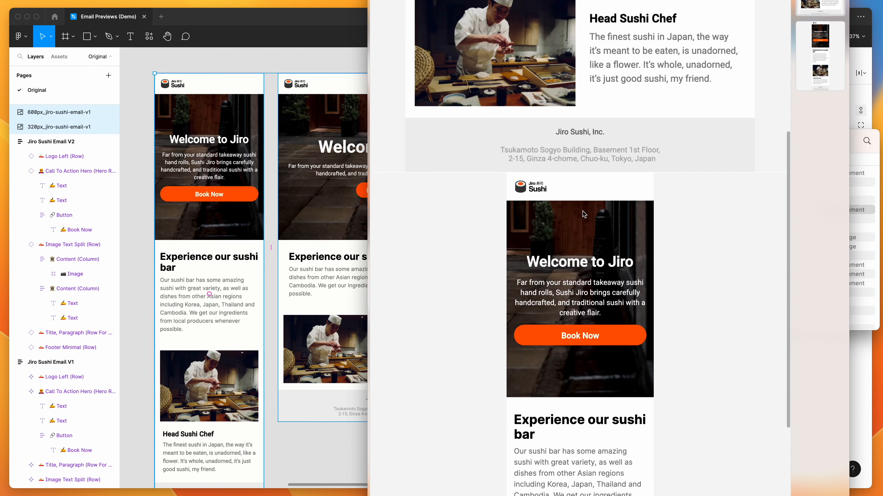
scroll(584, 215, down, 10)
key(space)
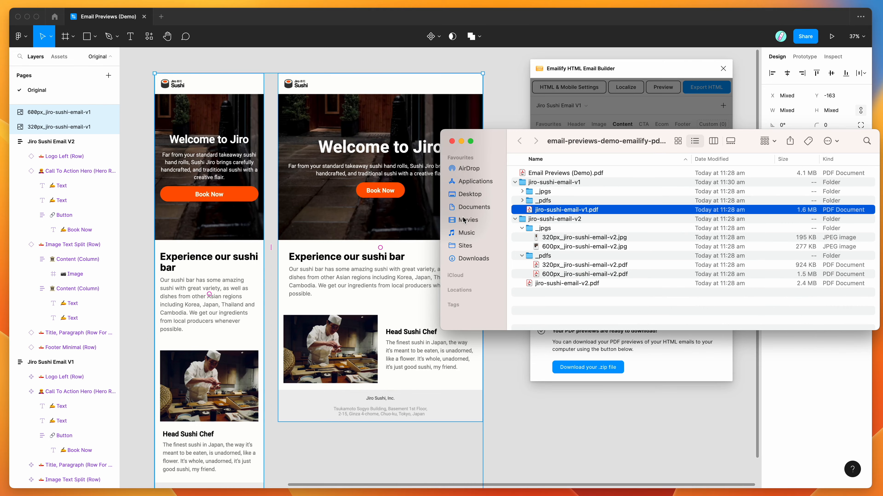
- Expand the _pdfs folder of jiro-sushi-email-v1, preview 320px_jiro-sushi-email-v1.pdf, and close the preview
click(522, 201)
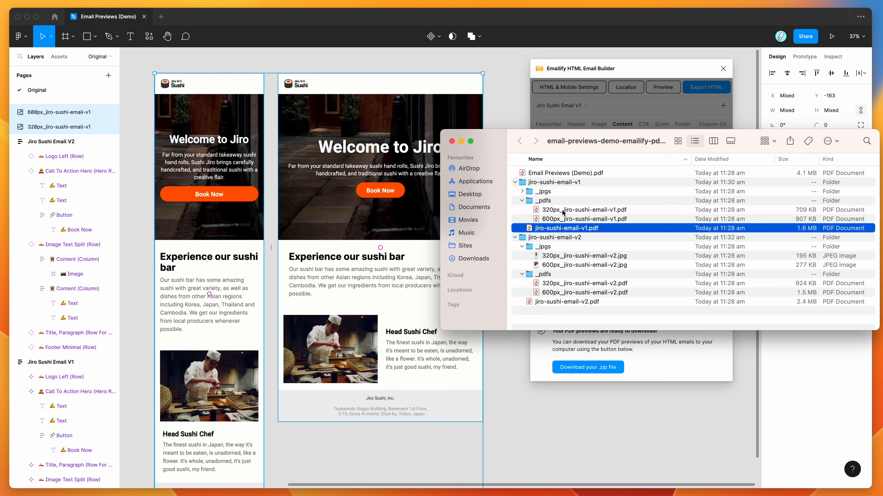
click(562, 211)
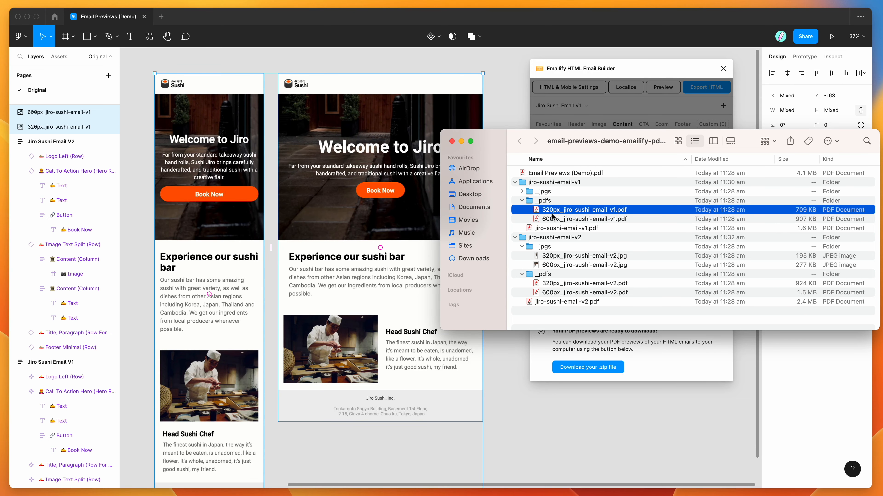
key(space)
scroll(563, 217, down, 1)
key(space)
- Preview 600px_jiro-sushi-email-v1.pdf, look through the desktop layout, and close the preview
click(564, 220)
key(space)
scroll(565, 222, down, 1)
scroll(564, 221, up, 1)
scroll(563, 182, up, 1)
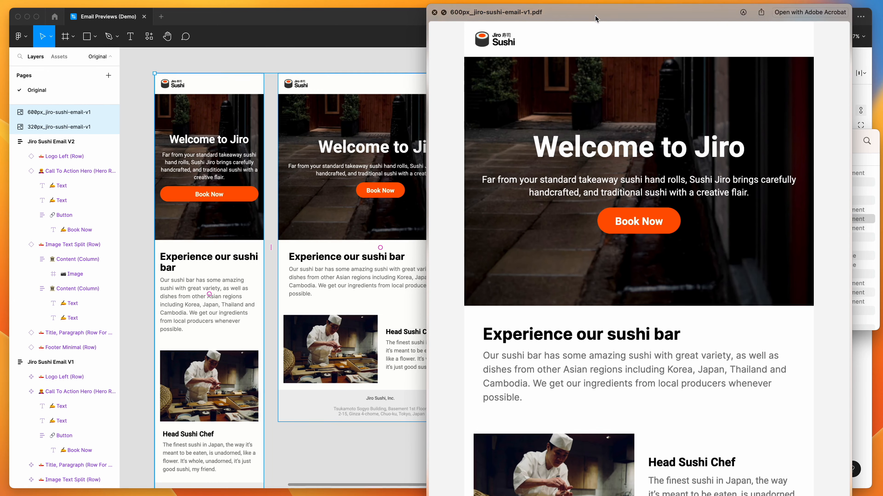
key(space)
- Place 320px_jiro-sushi-email-v2.jpg and 600px_jiro-sushi-email-v2.jpg from the exported folder on the empty canvas beside the v1 images
click(522, 192)
click(522, 191)
click(552, 258)
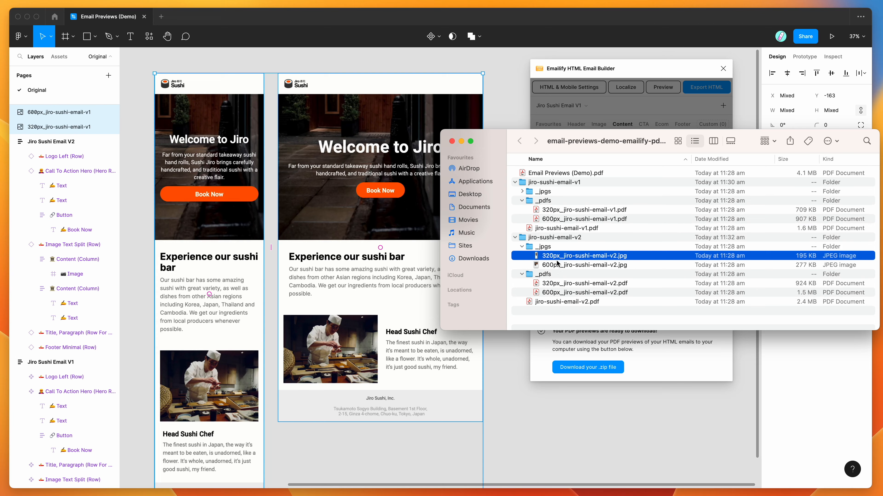
shift+click(560, 265)
drag(576, 144, 706, 143)
scroll(489, 134, right, 5)
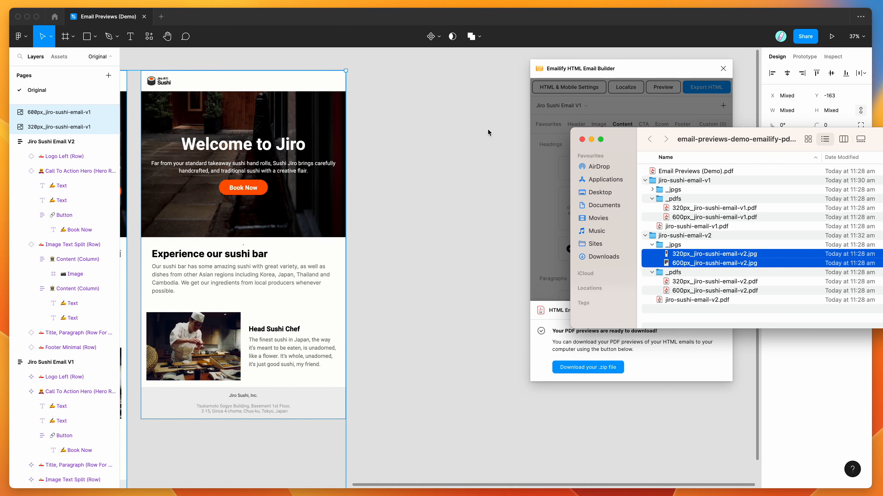
drag(718, 257, 450, 227)
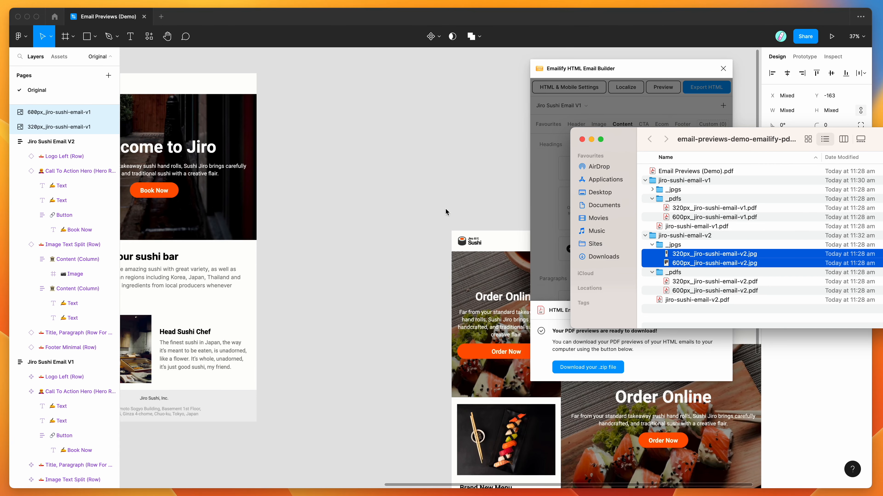
- Line up the 320px and 600px v2 images side by side, level with the tops of the v1 images
scroll(440, 175, down, 3)
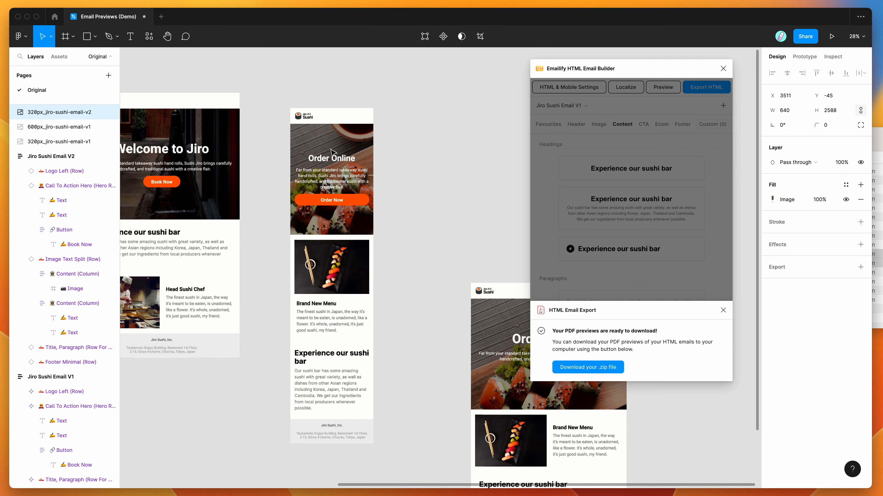
drag(489, 323, 394, 133)
scroll(395, 133, left, 5)
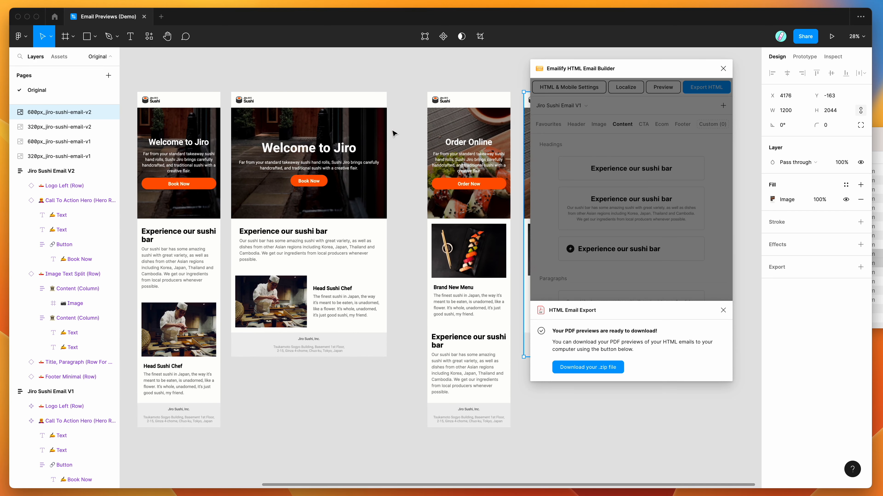
scroll(394, 133, right, 3)
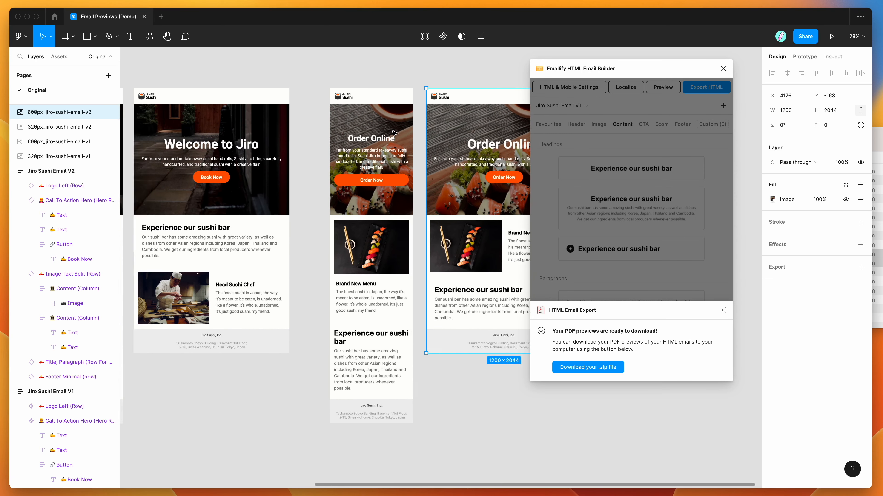
scroll(394, 133, left, 5)
- Reopen the Emailify plugin's HTML export settings for both Jiro Sushi emails
mouse_move(619, 66)
mouse_down()
mouse_move(597, 66)
mouse_move(612, 67)
mouse_up()
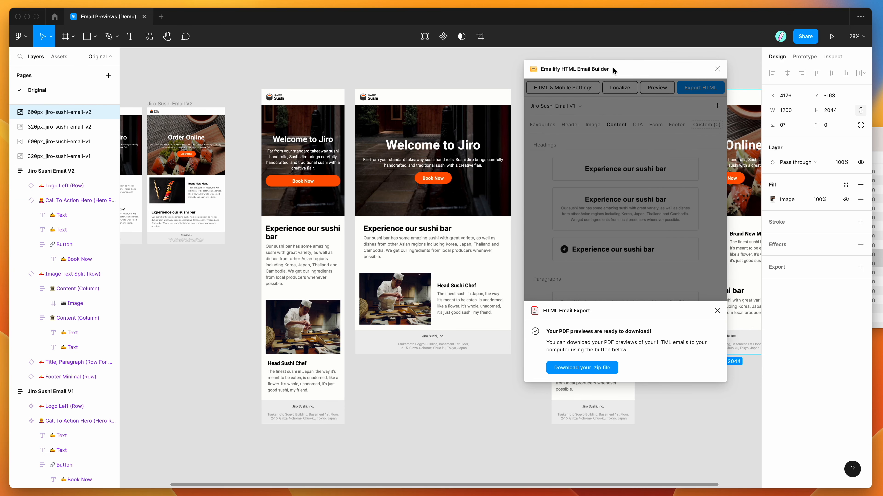
click(878, 139)
click(554, 192)
click(549, 265)
click(690, 90)
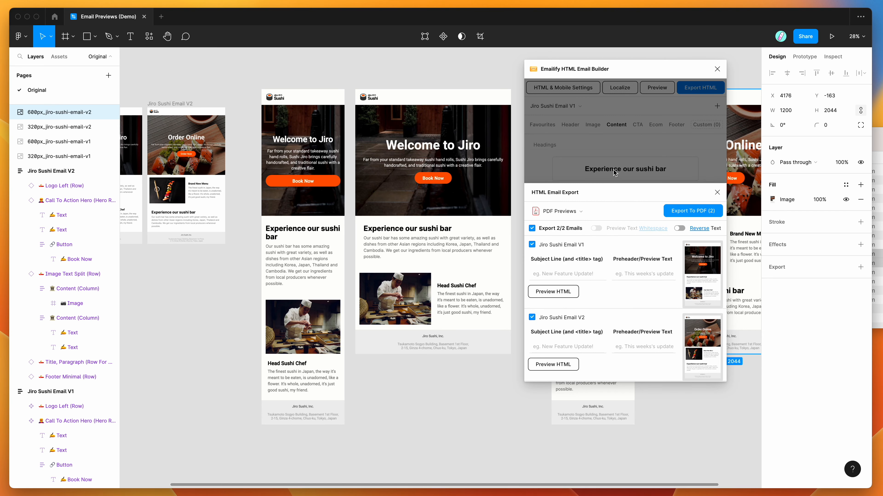
- Try the HTML Email and Netlify export formats and switch the format back to PDF Previews
click(580, 211)
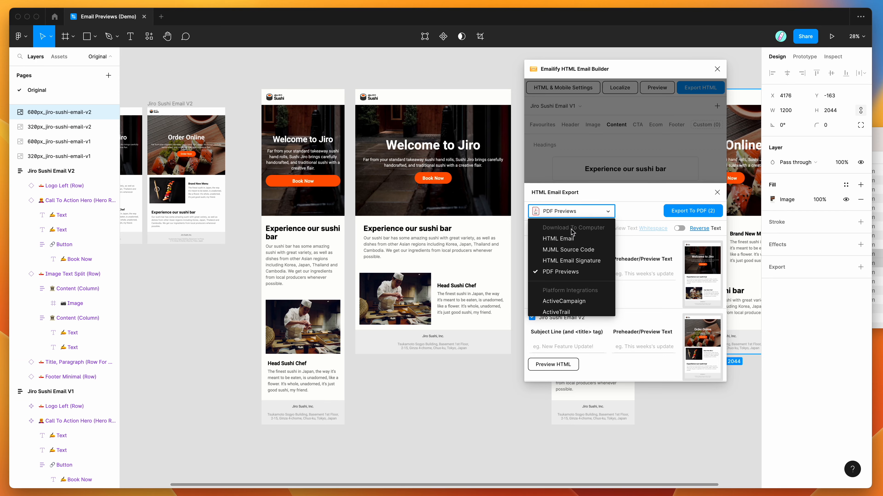
click(563, 239)
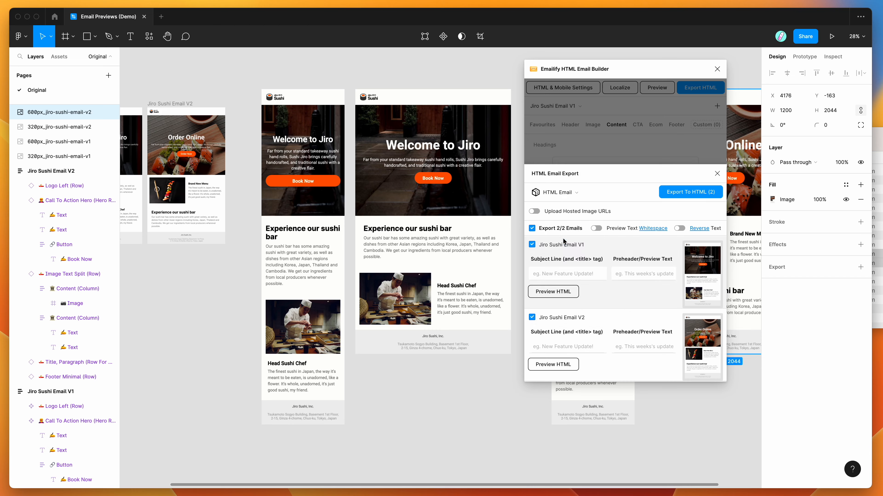
click(588, 193)
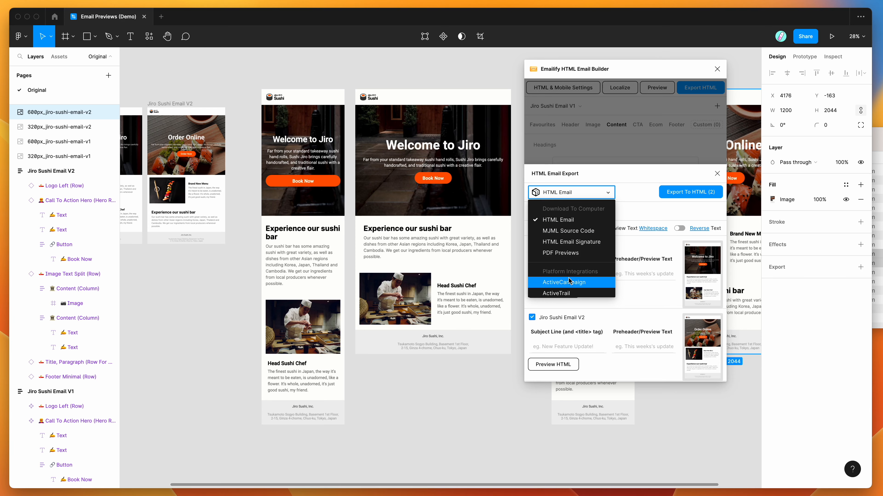
scroll(569, 280, down, 10)
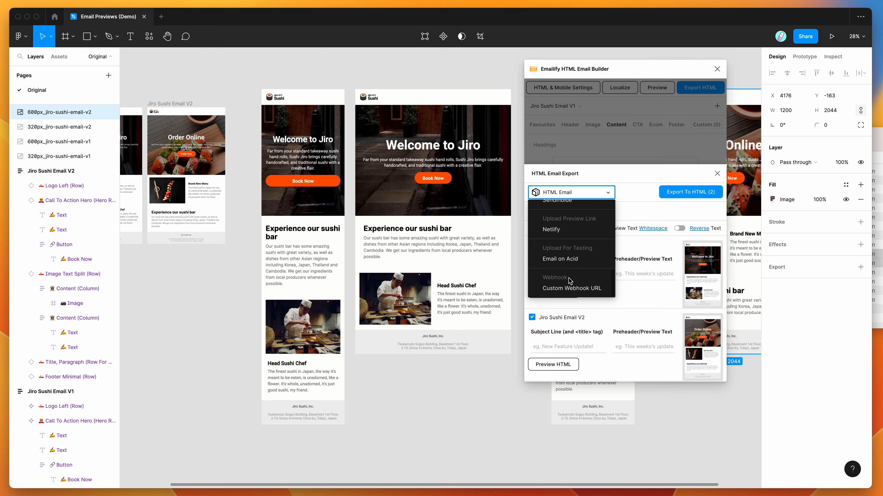
click(554, 230)
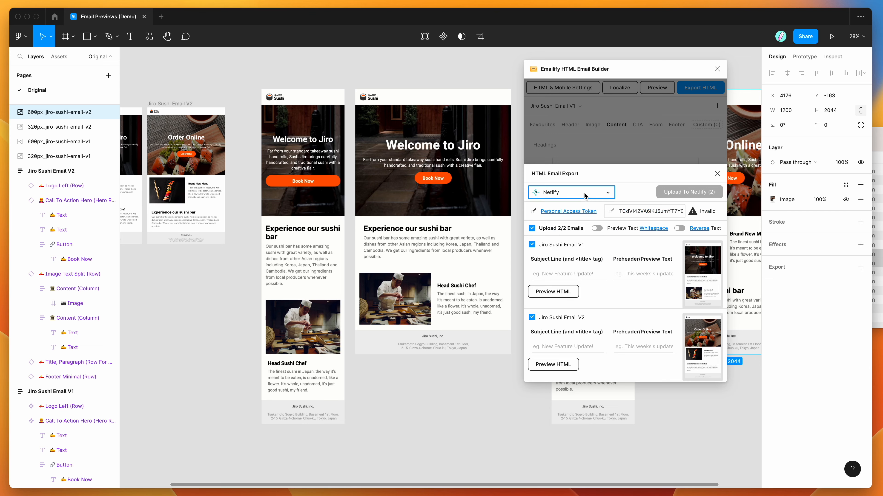
click(596, 197)
scroll(581, 216, up, 10)
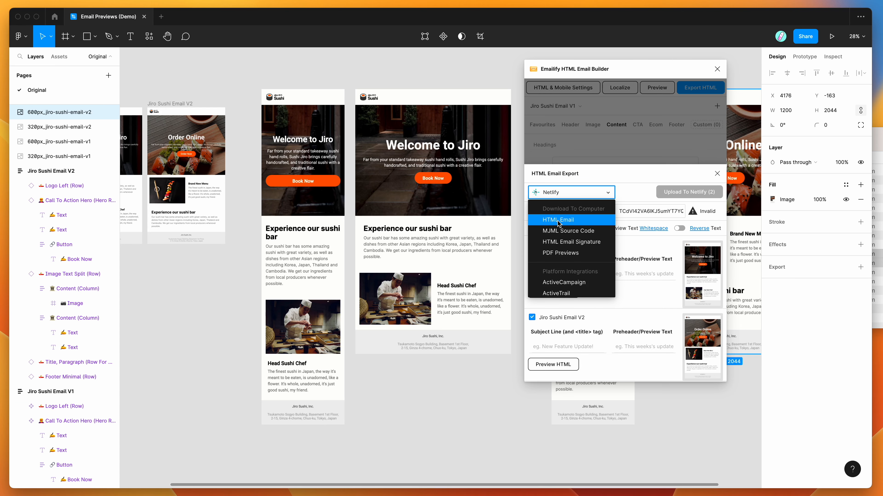
click(559, 253)
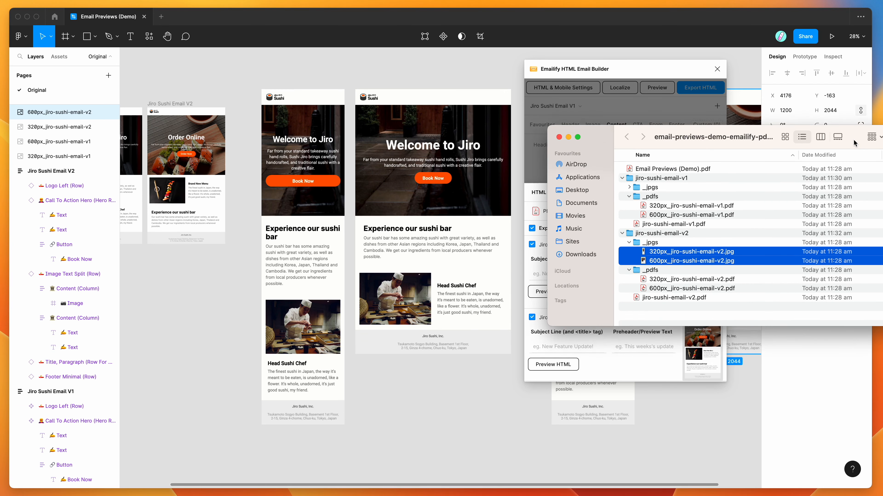
- Collapse both email folders in the exported folder's window and expand only jiro-sushi-email-v2
drag(743, 133, 756, 136)
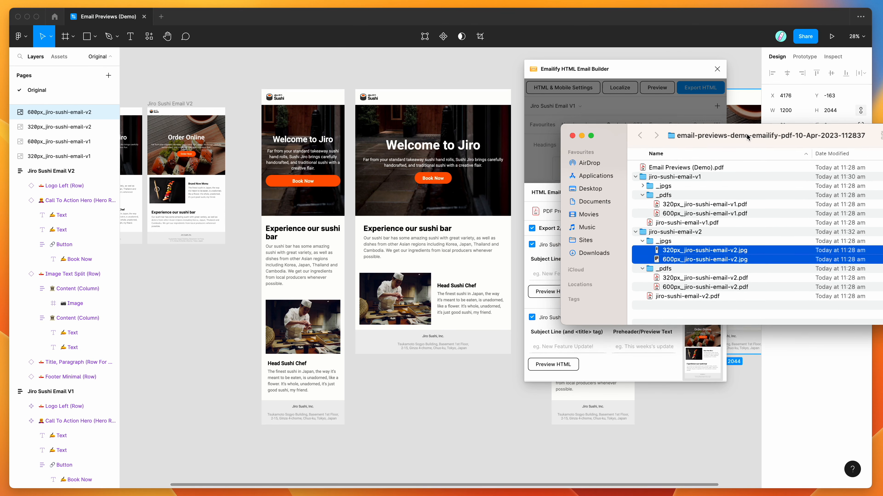
click(634, 232)
click(634, 176)
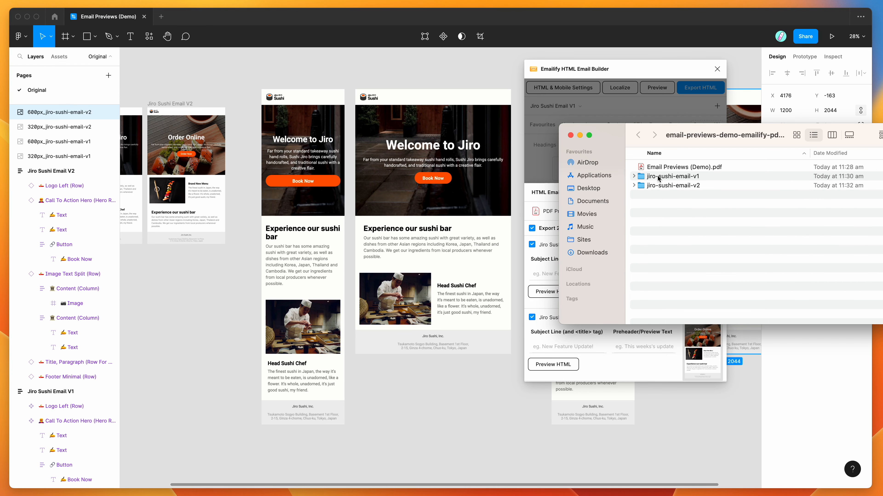
click(634, 186)
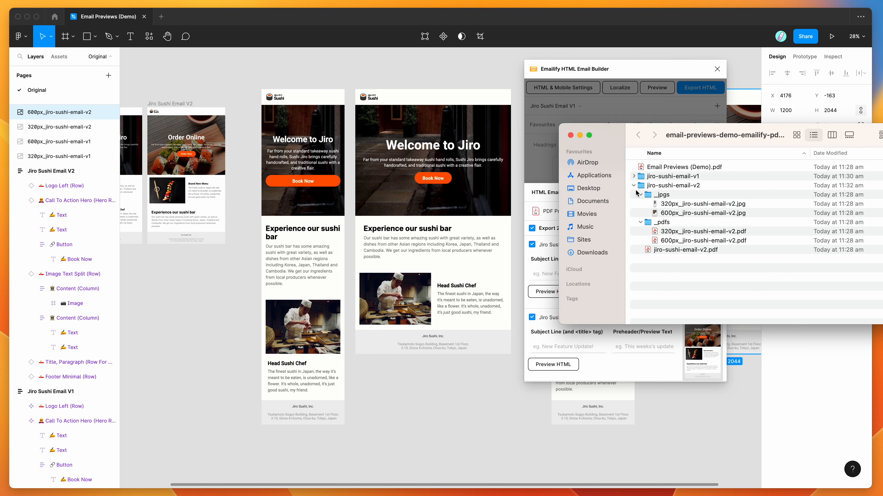
- Preview jiro-sushi-email-v2.pdf, look through its desktop and mobile pages, and close the preview
click(679, 249)
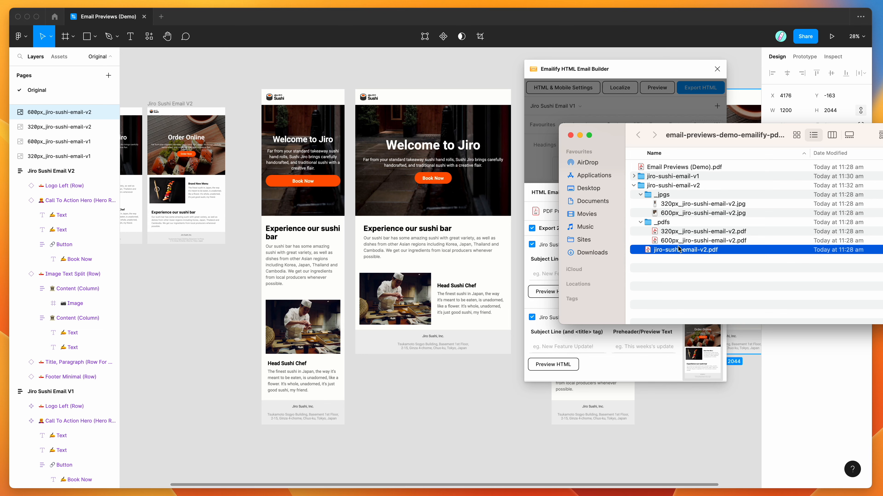
click(679, 242)
double_click(675, 249)
scroll(608, 210, down, 5)
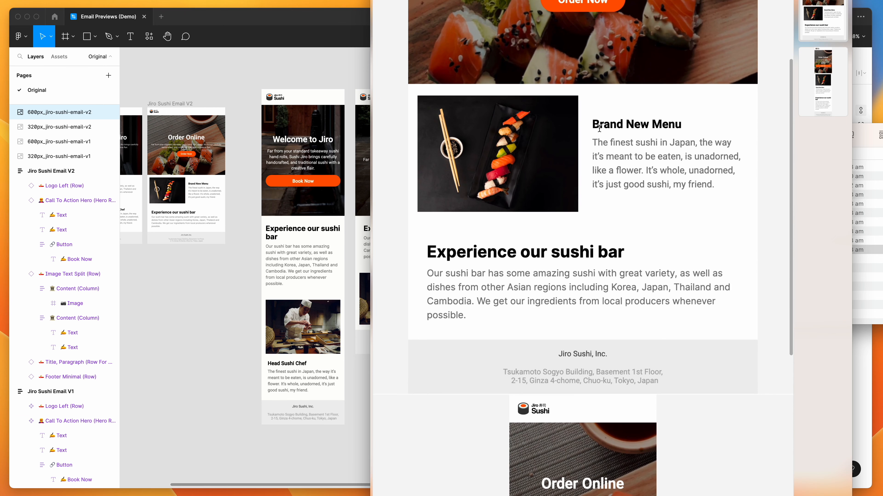
scroll(582, 174, up, 1)
scroll(582, 173, up, 5)
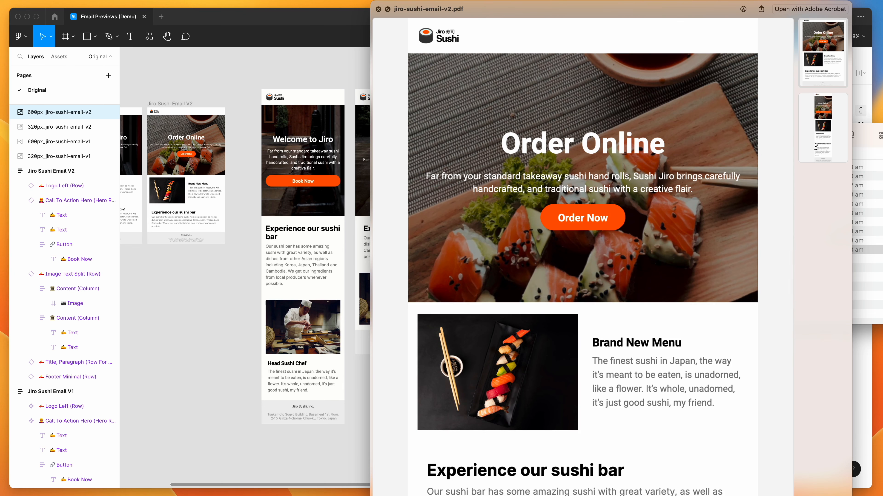
click(822, 128)
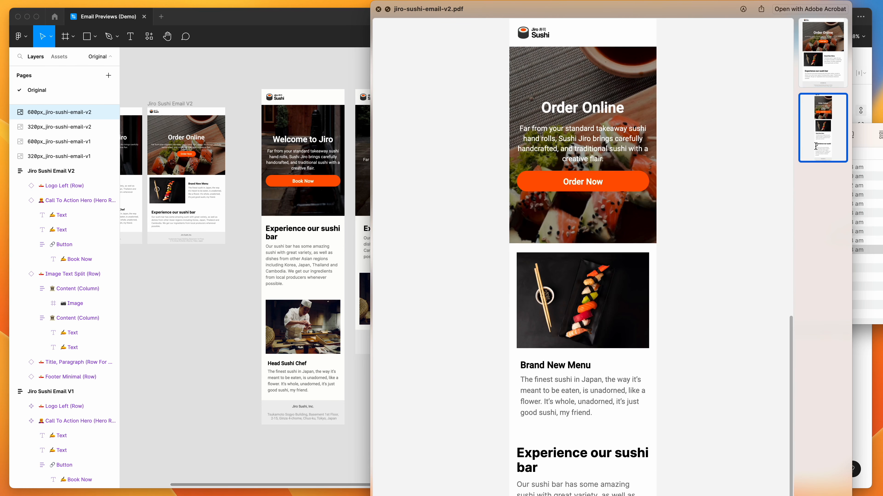
click(818, 53)
drag(650, 11, 673, 24)
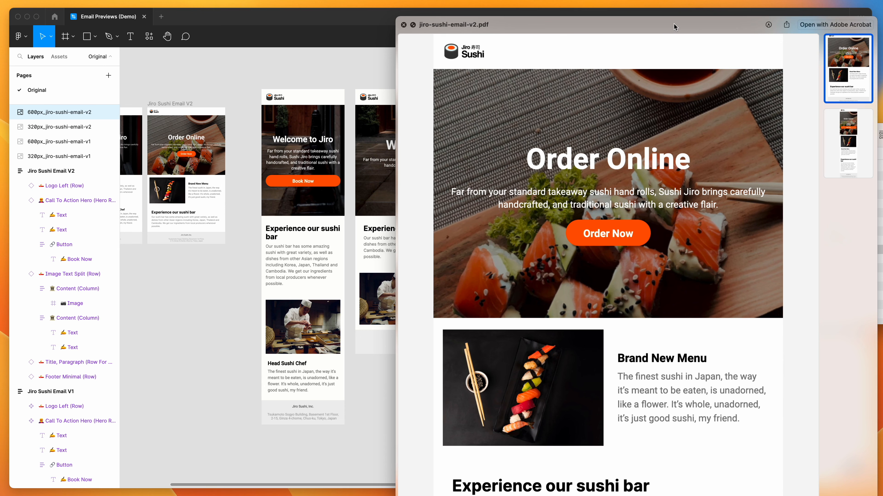
key(space)
- Minimize the exported folder's window and look over the plugin's export format list, keeping PDF Previews chosen
mouse_move(700, 136)
mouse_down()
mouse_move(678, 136)
mouse_move(692, 135)
mouse_move(690, 123)
mouse_up()
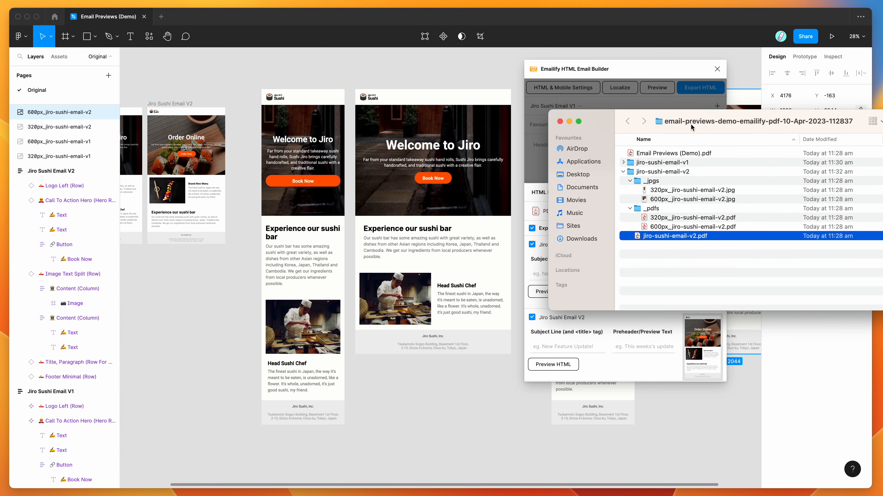
click(569, 121)
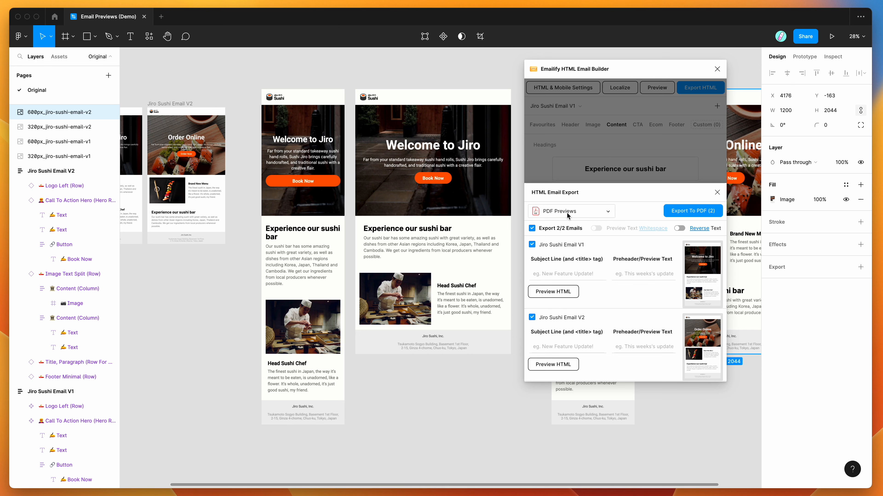
click(567, 214)
click(627, 214)
click(595, 213)
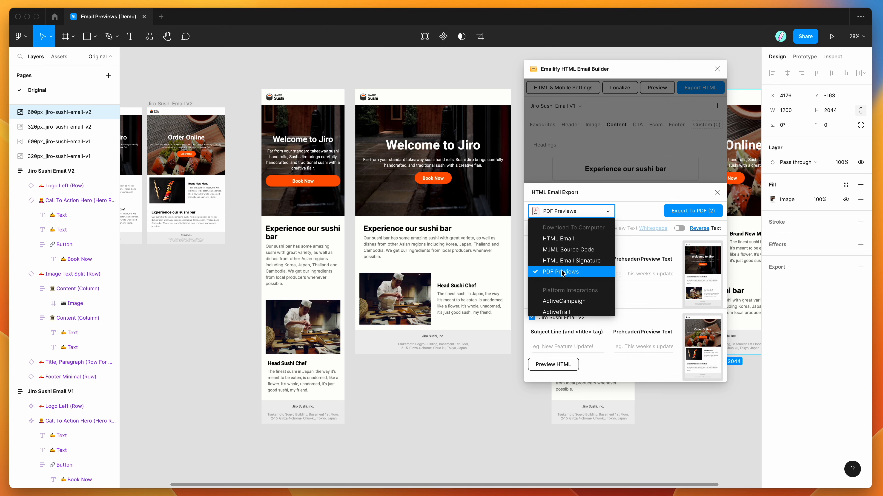
click(644, 215)
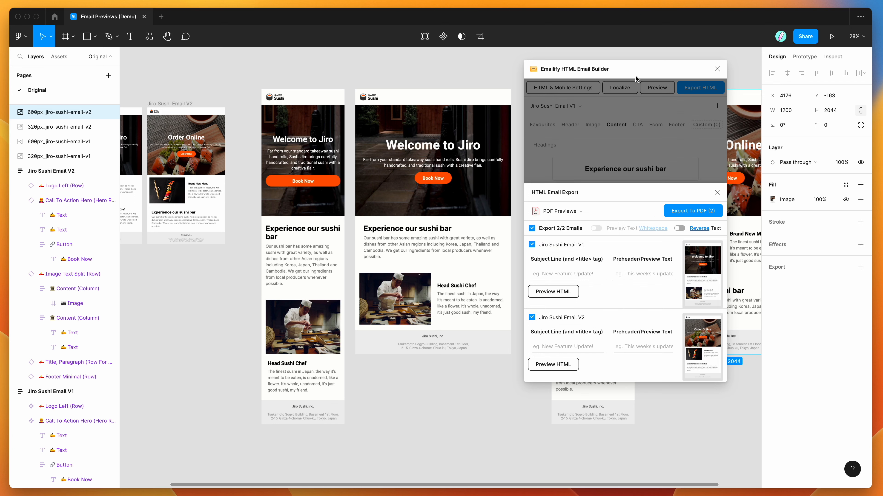
drag(635, 70, 634, 72)
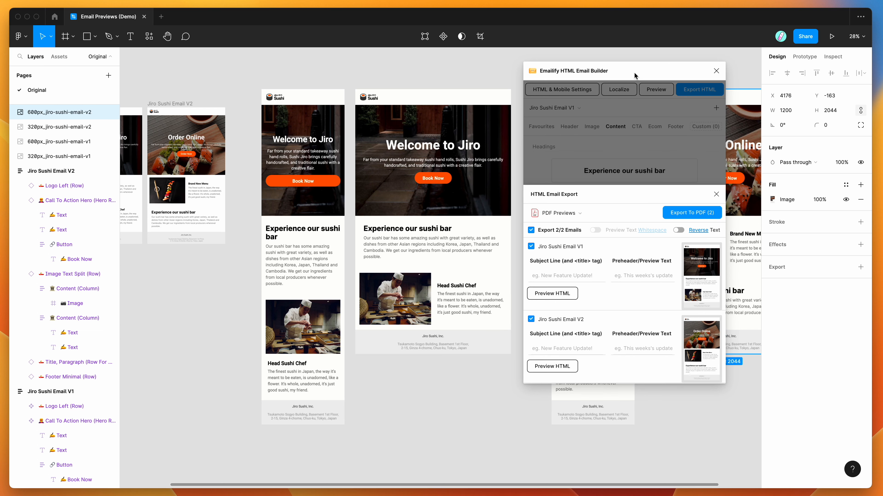